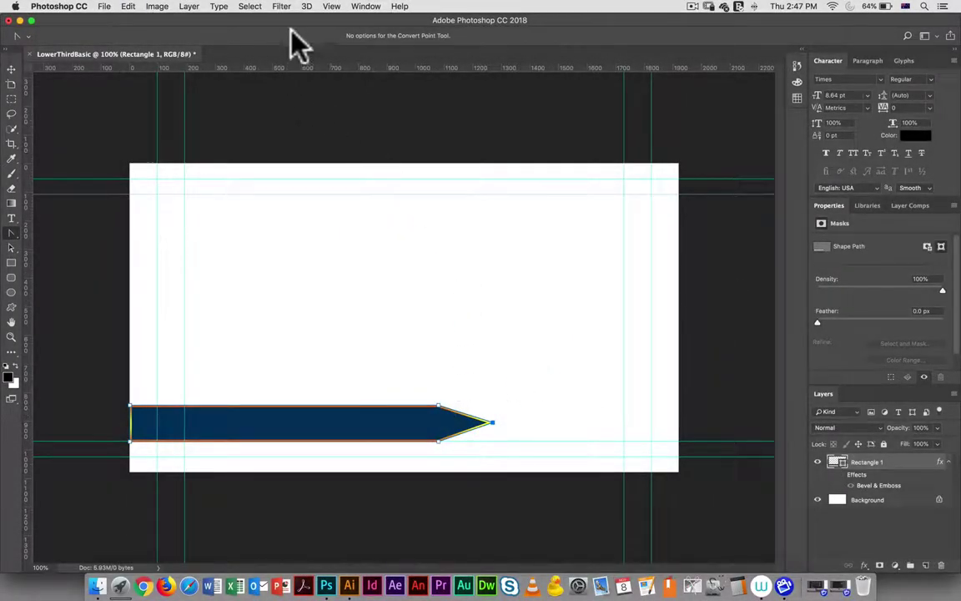
Switch the arrow's fill from solid navy to a gradient.
left_click(11, 248)
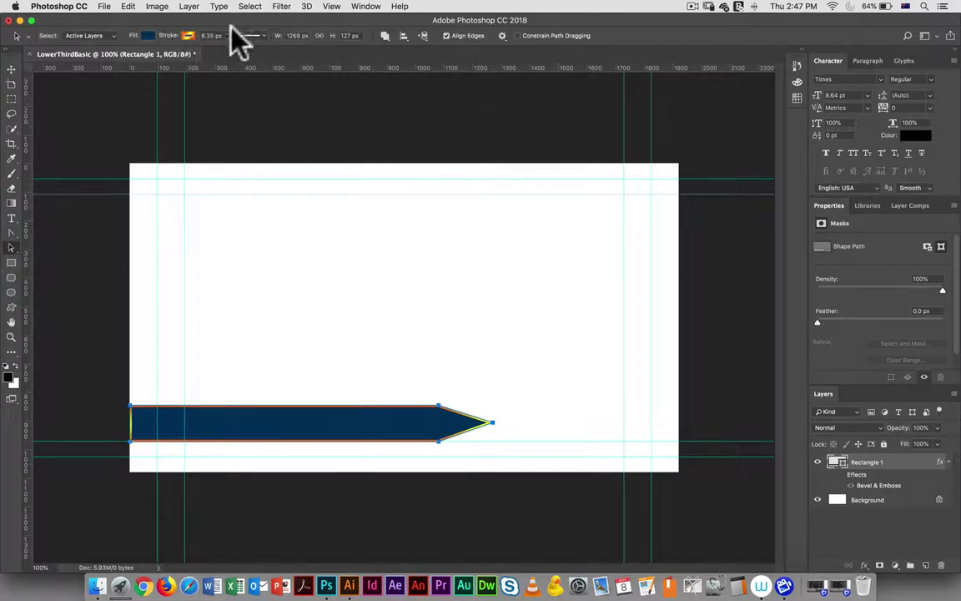
left_click(148, 36)
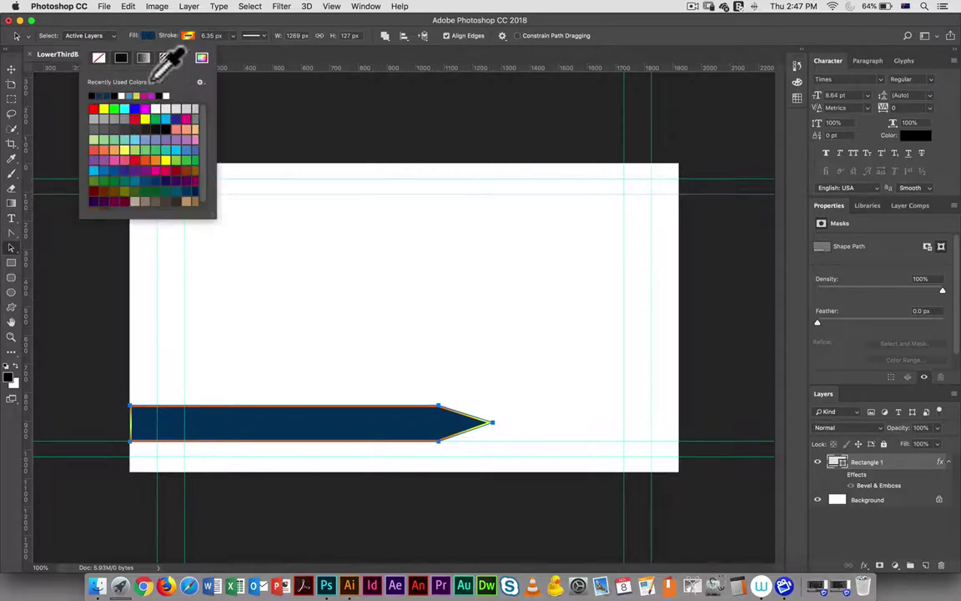
left_click(142, 56)
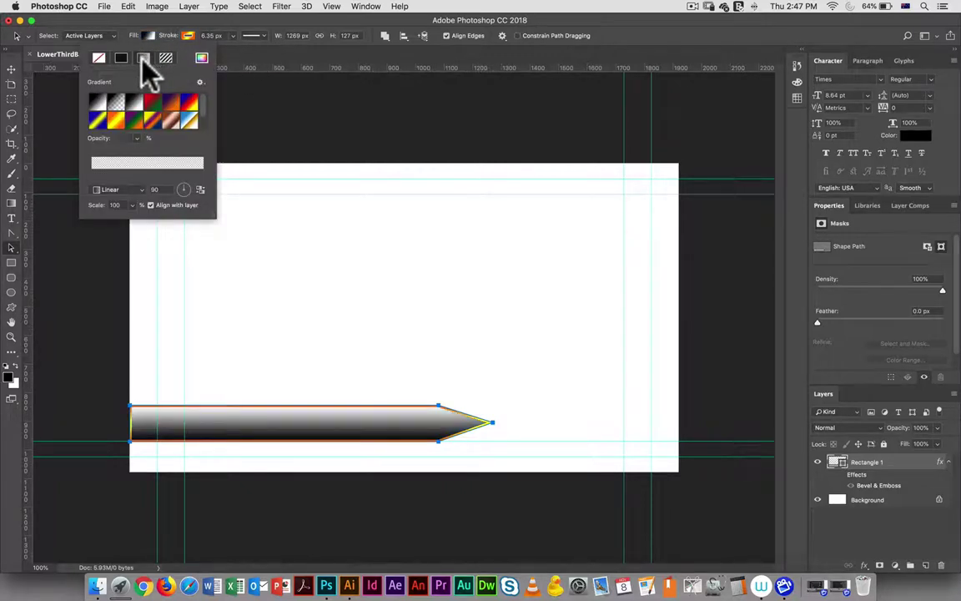
left_click(187, 35)
Remove the arrow's orange outline by setting its stroke to No Color.
left_click(187, 35)
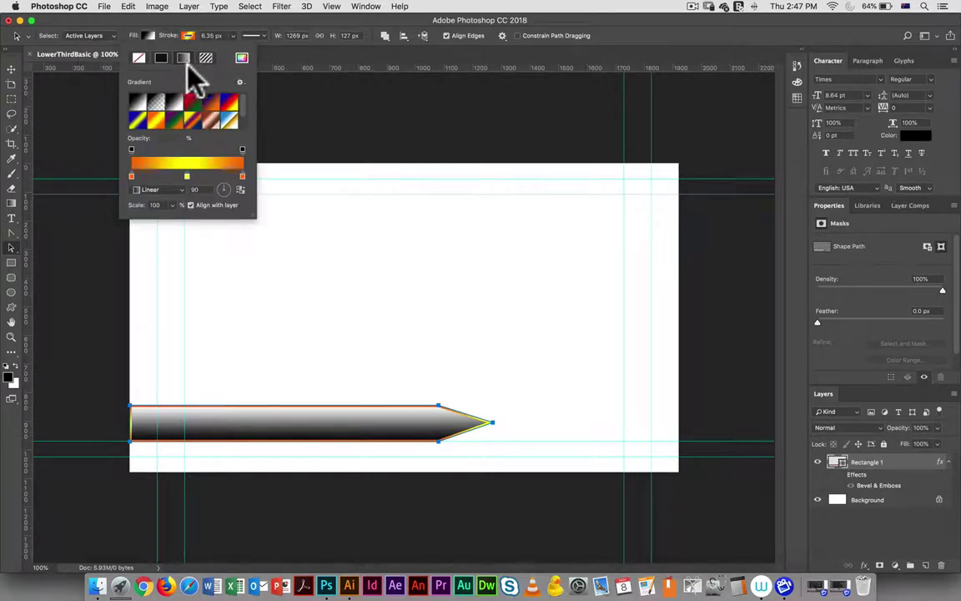
left_click(139, 58)
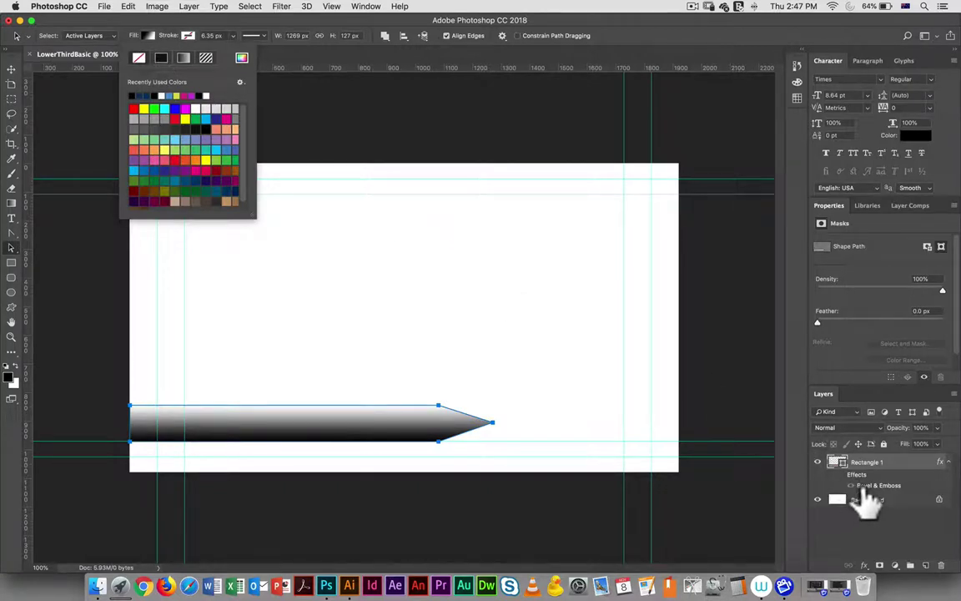
left_click(288, 51)
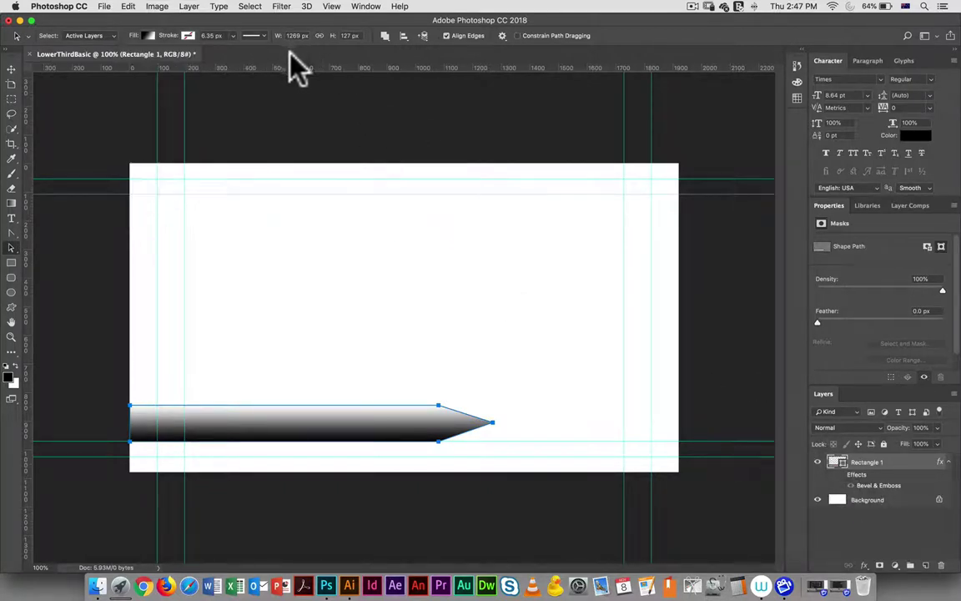
Angle the arrow's gradient to -2° and apply the black-to-transparent preset.
left_click(148, 36)
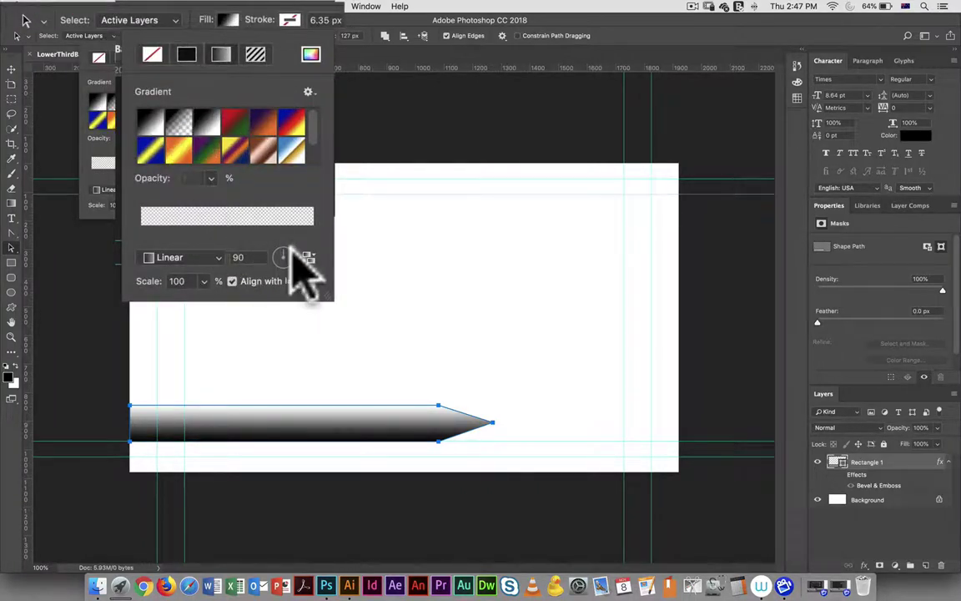
left_click_drag(292, 250, 321, 254)
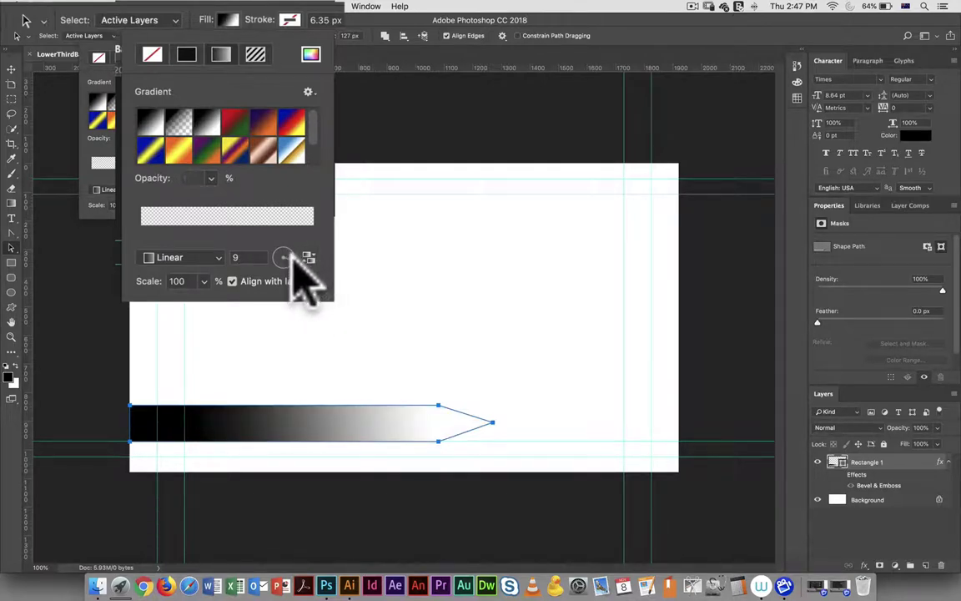
left_click_drag(291, 250, 289, 262)
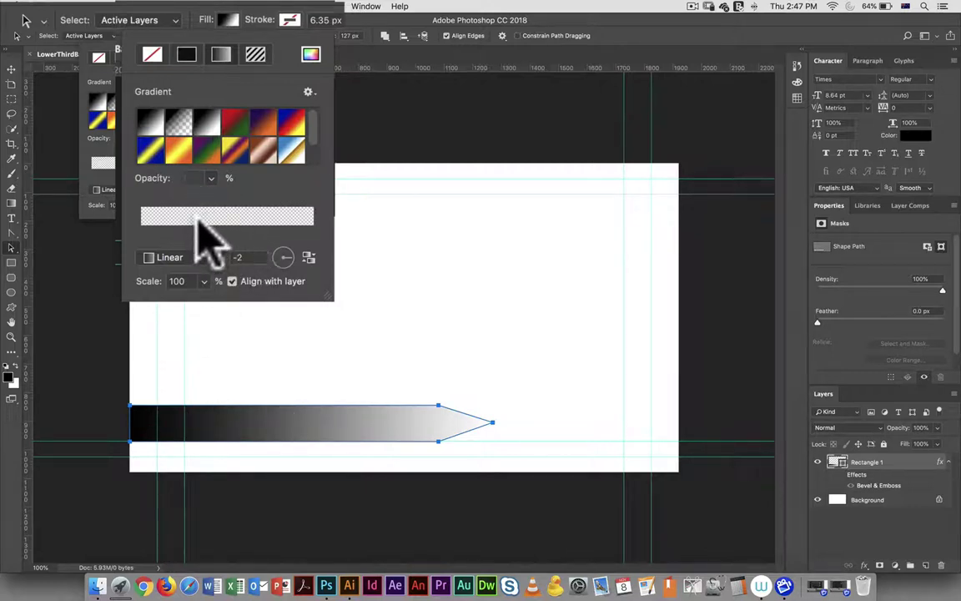
left_click(152, 124)
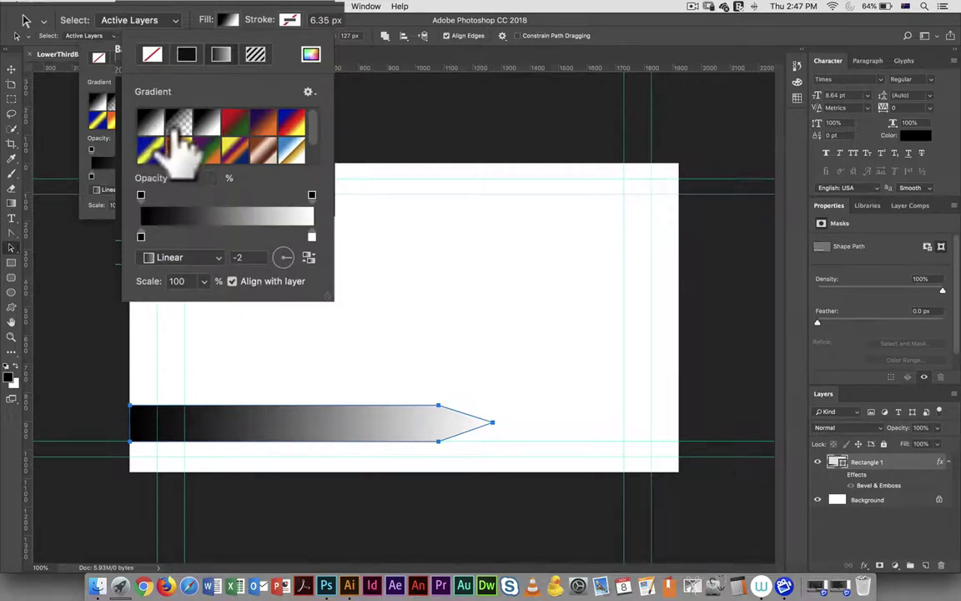
left_click(183, 123)
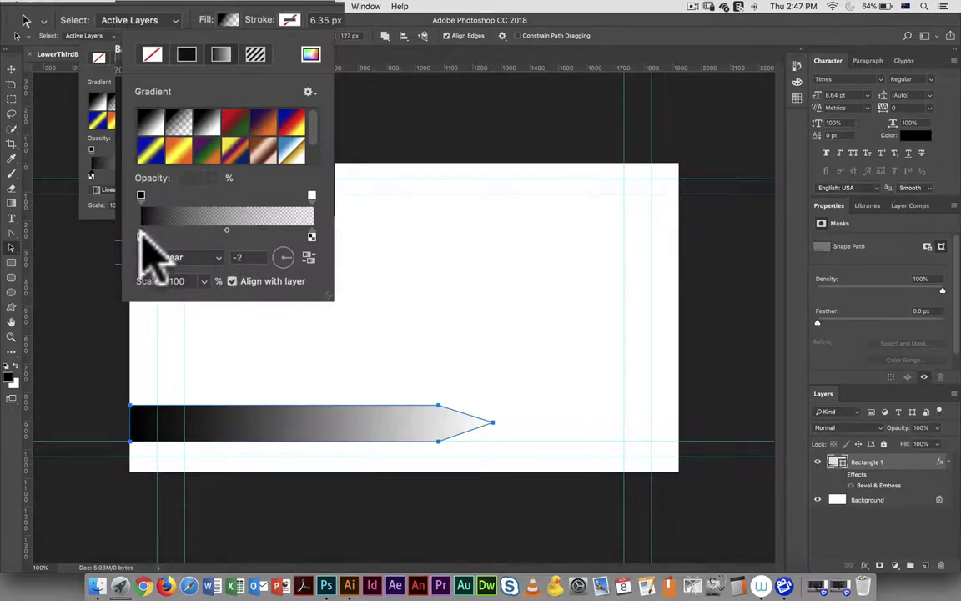
Set the gradient's right opacity stop to 10% opacity.
left_click(141, 195)
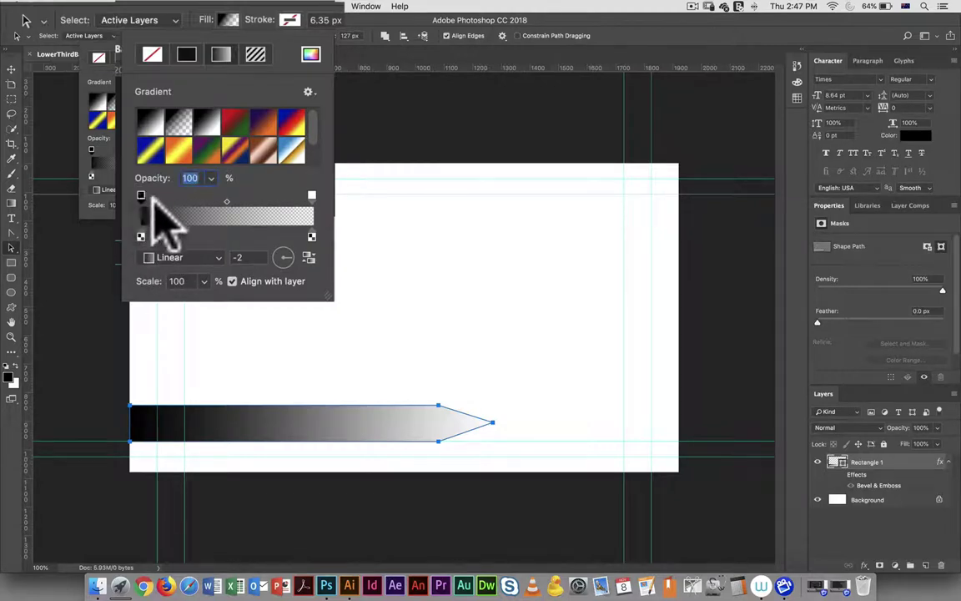
left_click(312, 237)
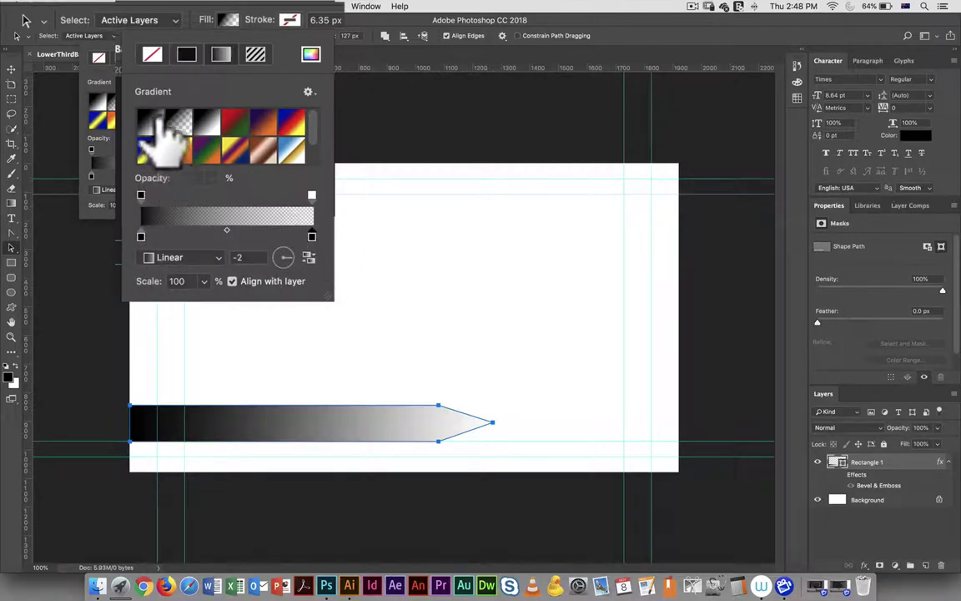
left_click(141, 194)
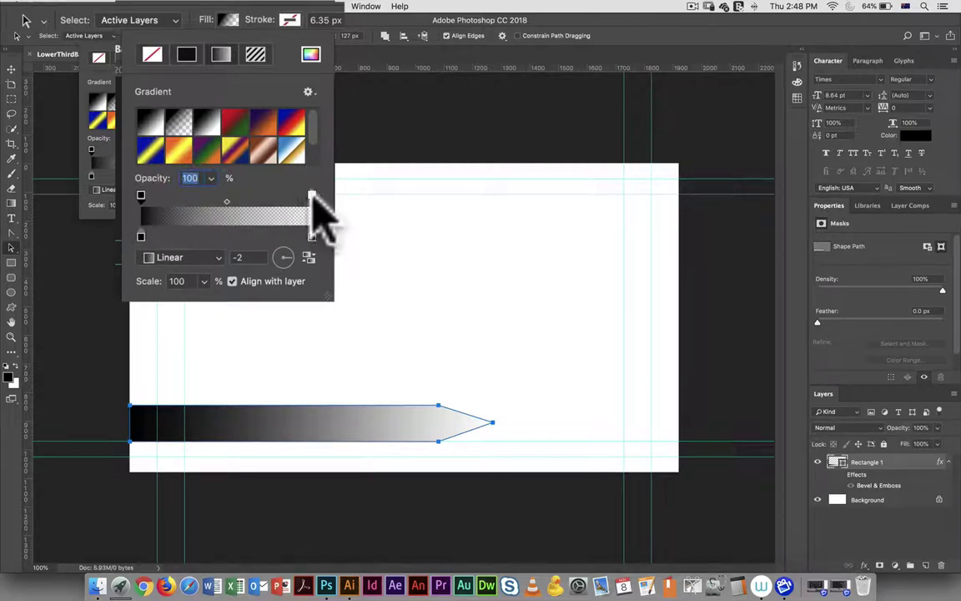
left_click(311, 194)
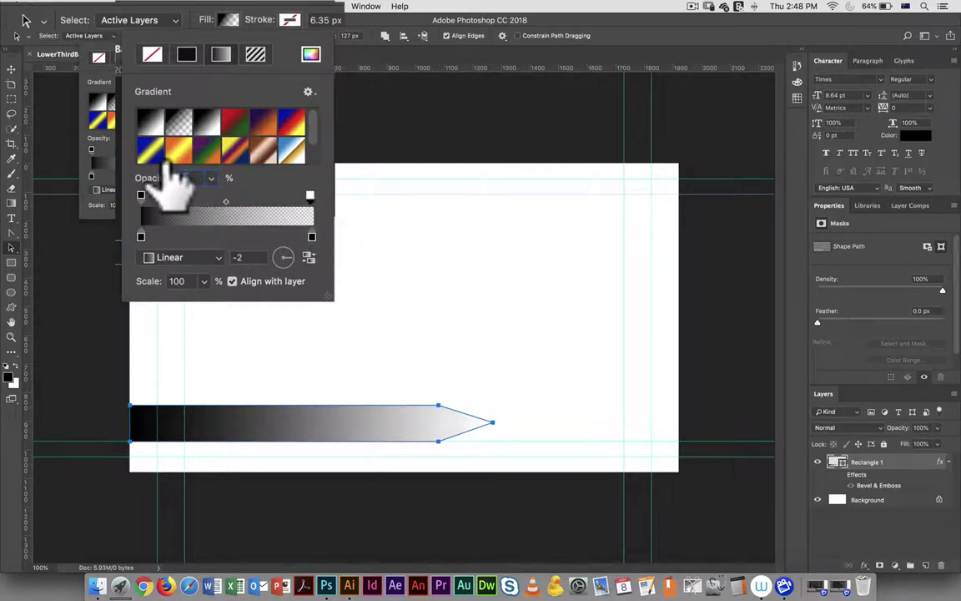
type("0")
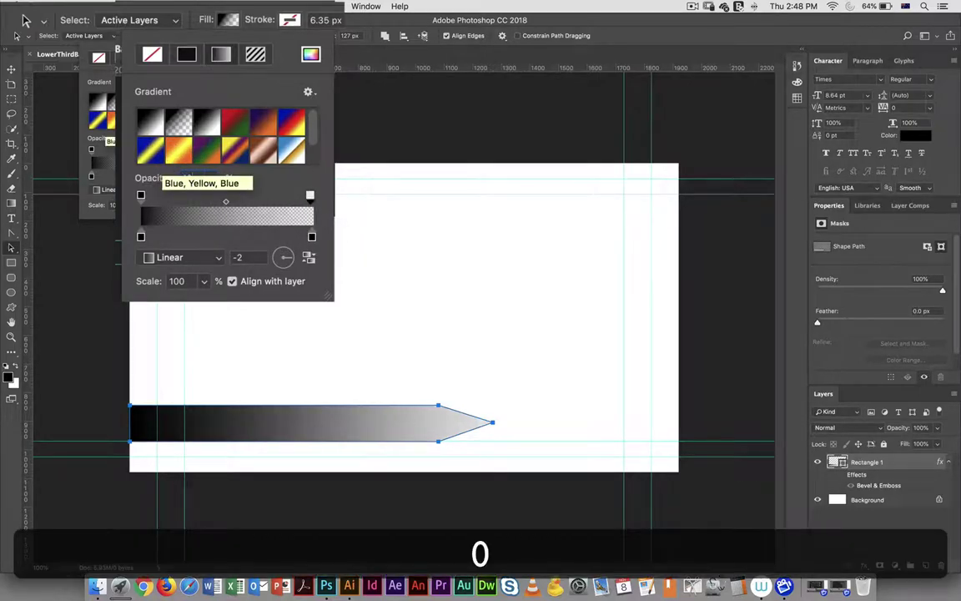
key("Tab")
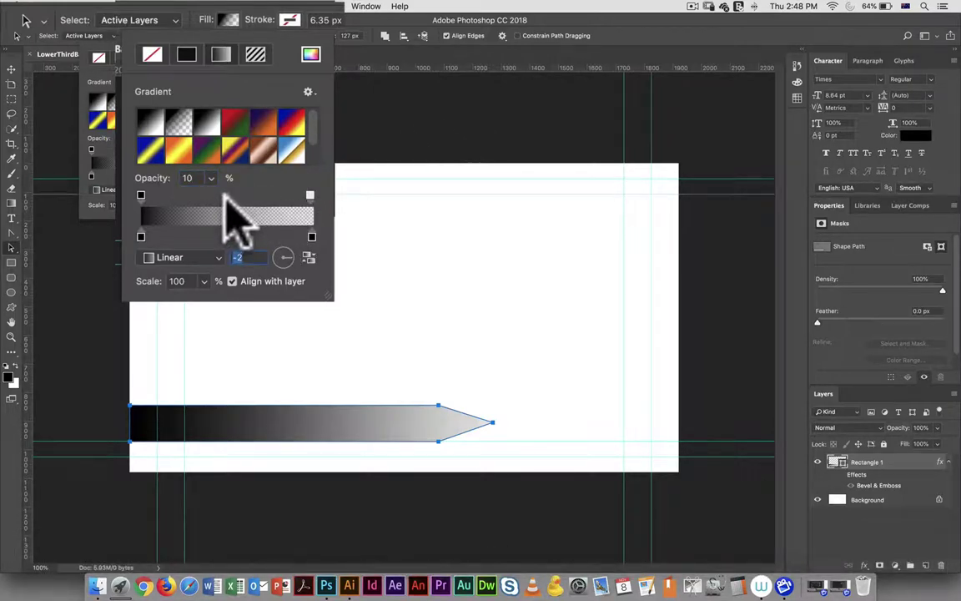
Shift the opacity midpoint right so the arrow stays black longer, discarding a trial middle stop.
left_click_drag(222, 196, 267, 198)
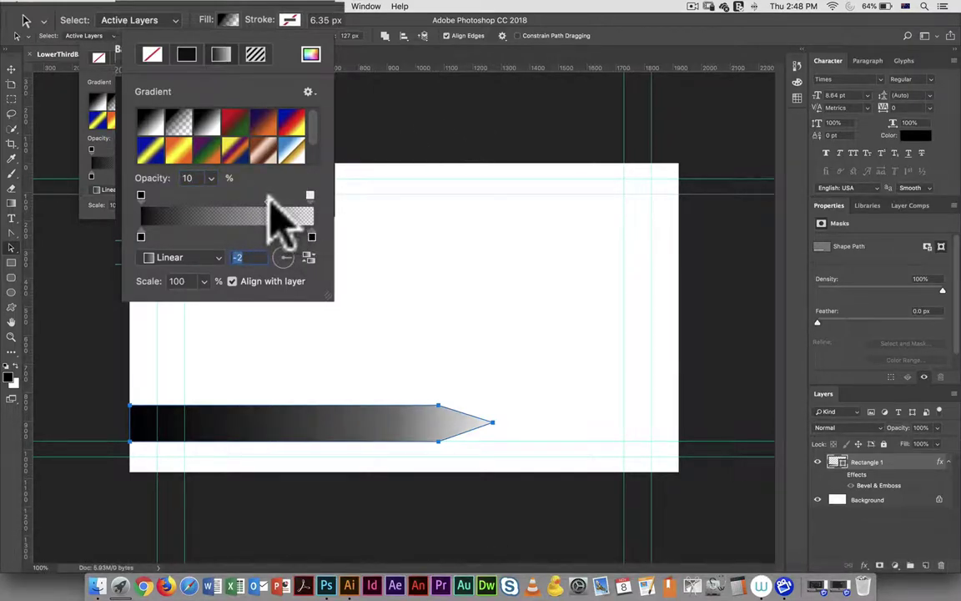
left_click_drag(247, 199, 268, 199)
left_click(264, 197)
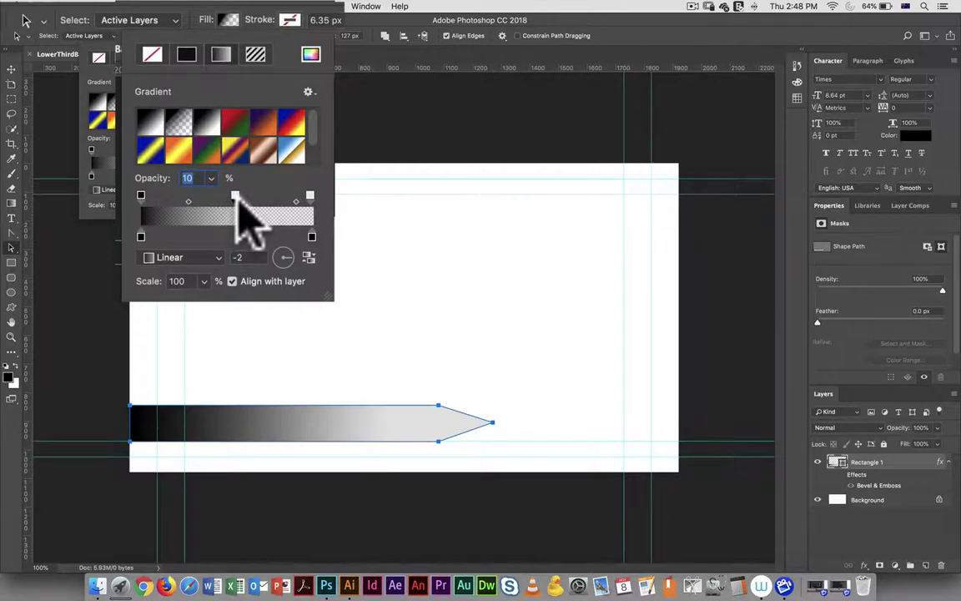
left_click_drag(239, 198, 236, 197)
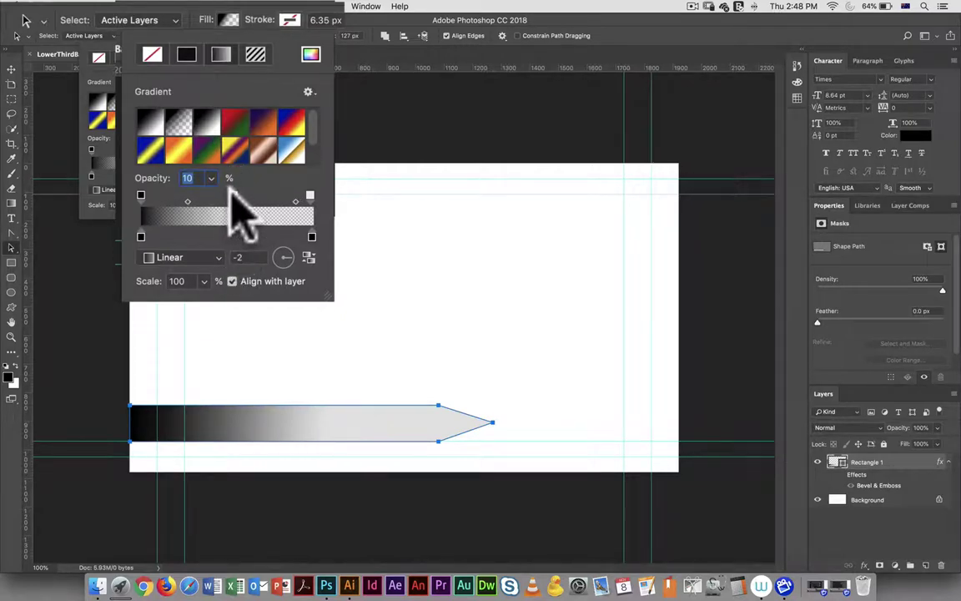
left_click_drag(232, 195, 230, 195)
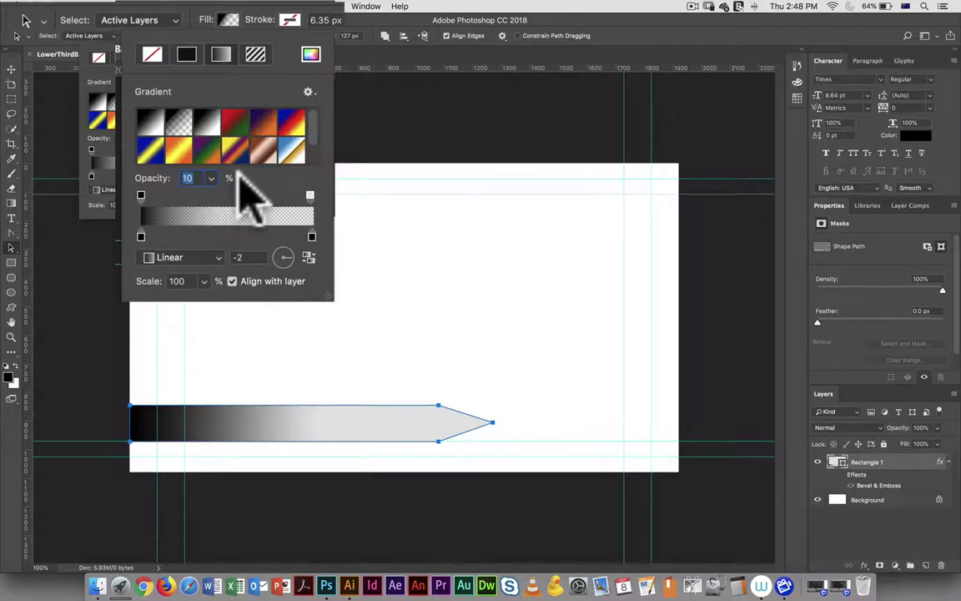
left_click_drag(238, 196, 286, 93)
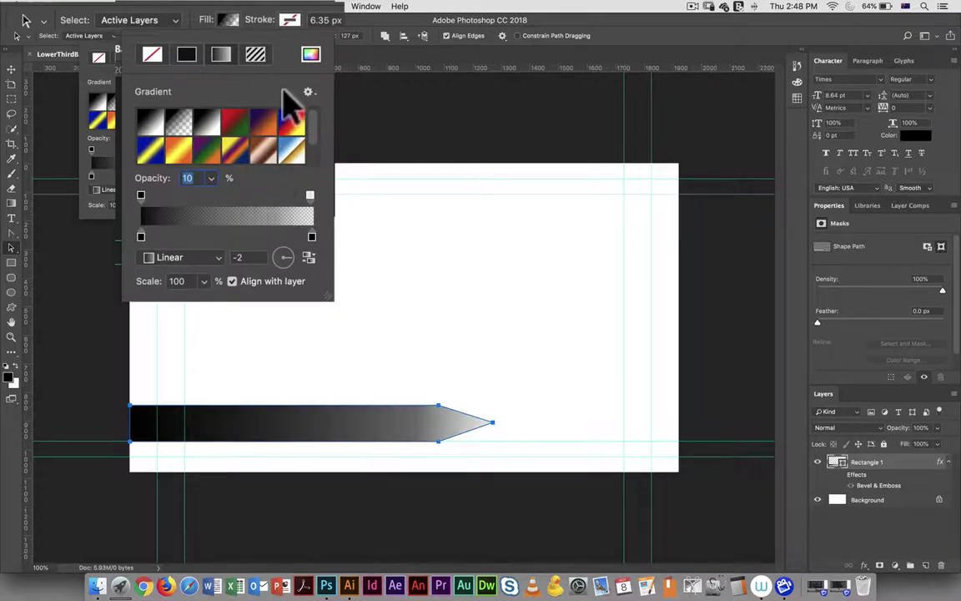
Add a white highlight colour stop mid-gradient, then duplicate Rectangle 1 as 'Rectangle 1 copy'.
left_click(221, 237)
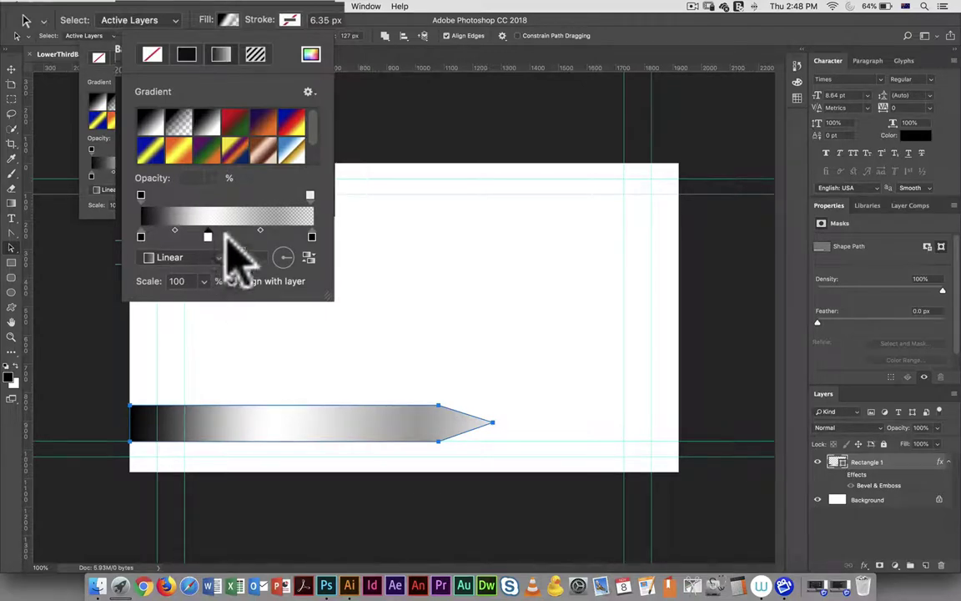
mouse_move(243, 234)
left_mouse_down()
mouse_move(249, 242)
mouse_move(243, 237)
left_mouse_up()
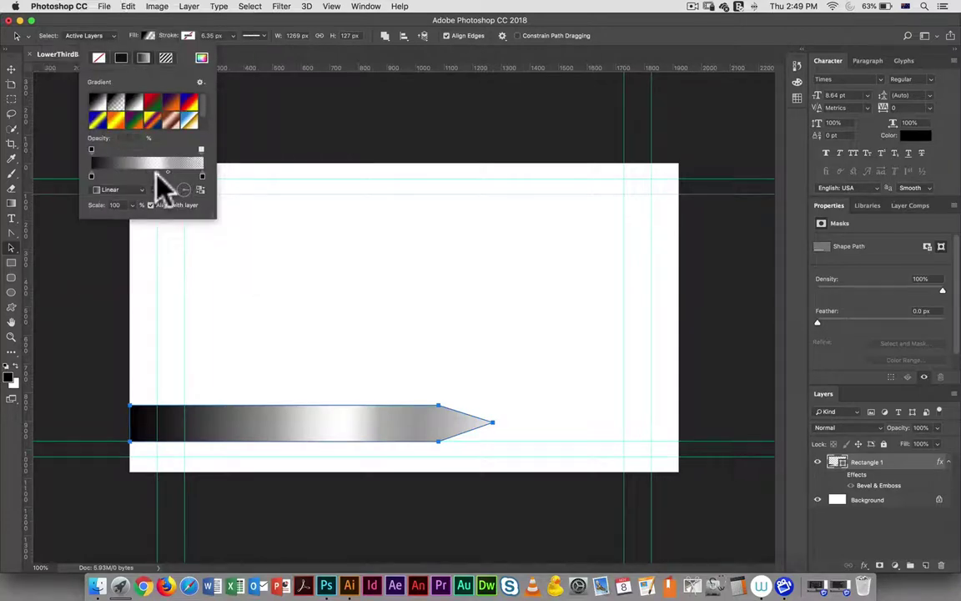
left_click(154, 177)
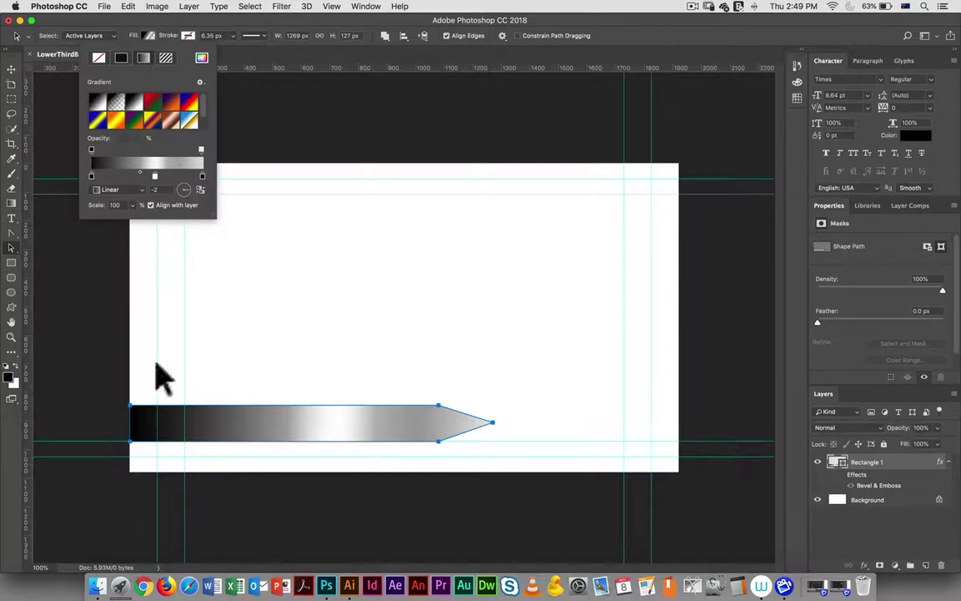
left_click_drag(887, 470, 926, 564)
Turn on Bevel & Emboss for the original Rectangle 1 layer.
left_click(870, 507)
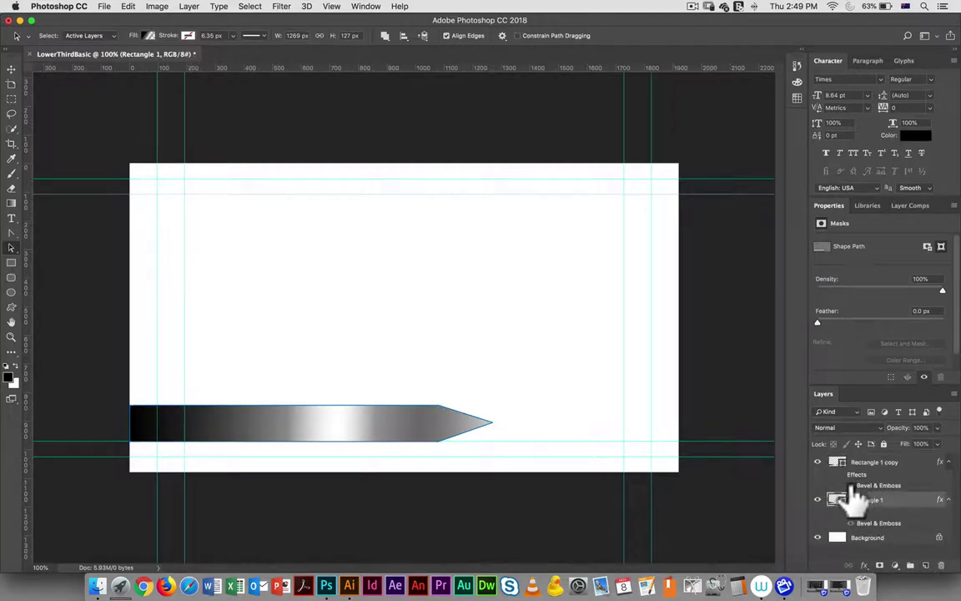
left_click(852, 486)
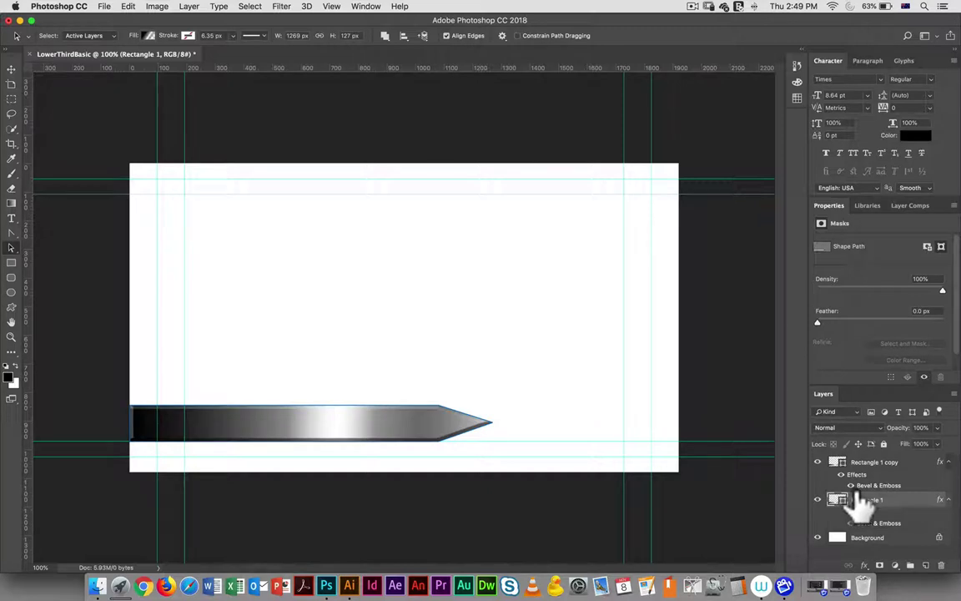
left_click(872, 464)
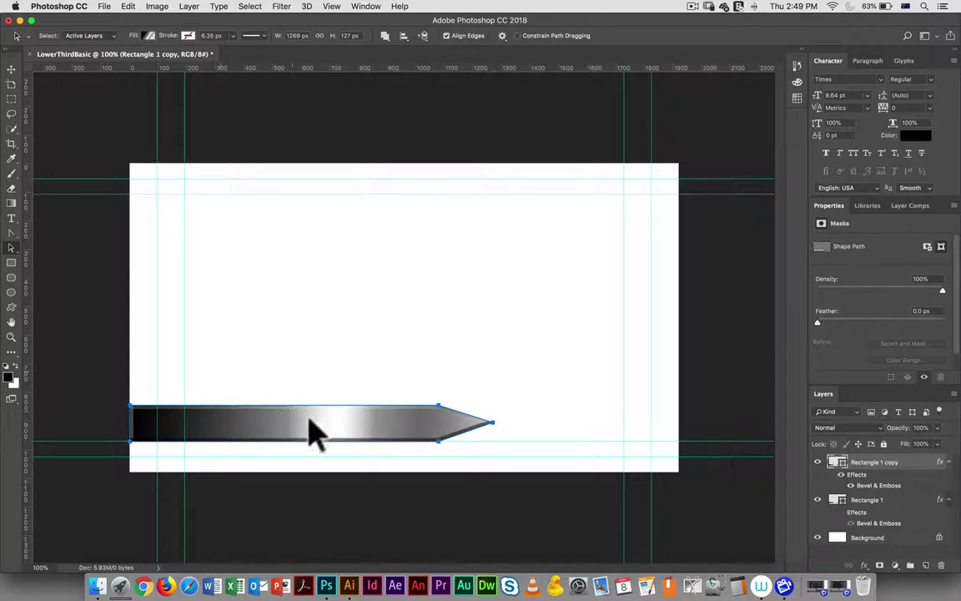
Scale the copied arrow's path shorter and pull its tip in, to 1230 px wide.
left_click(127, 7)
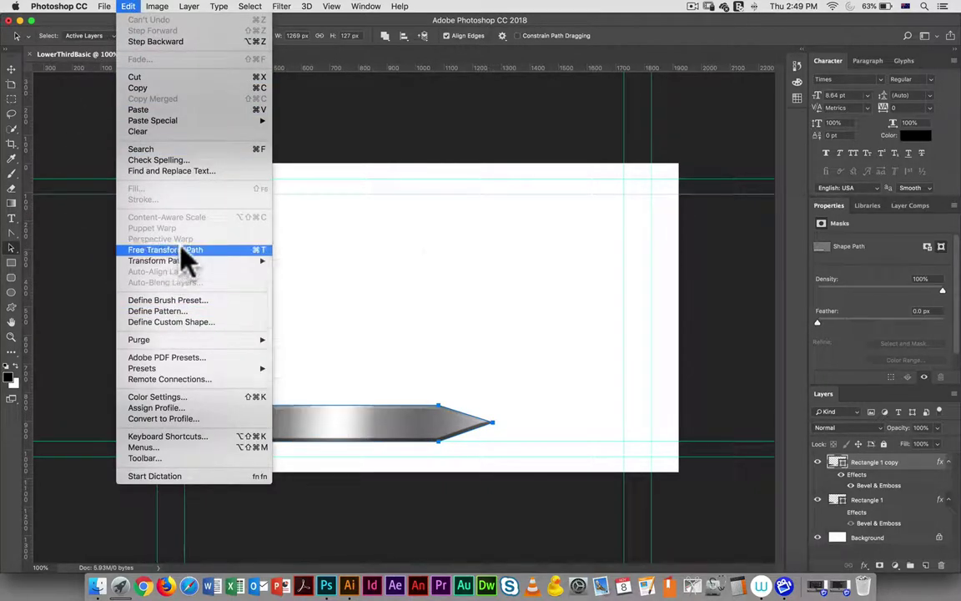
mouse_move(182, 261)
left_click(311, 281)
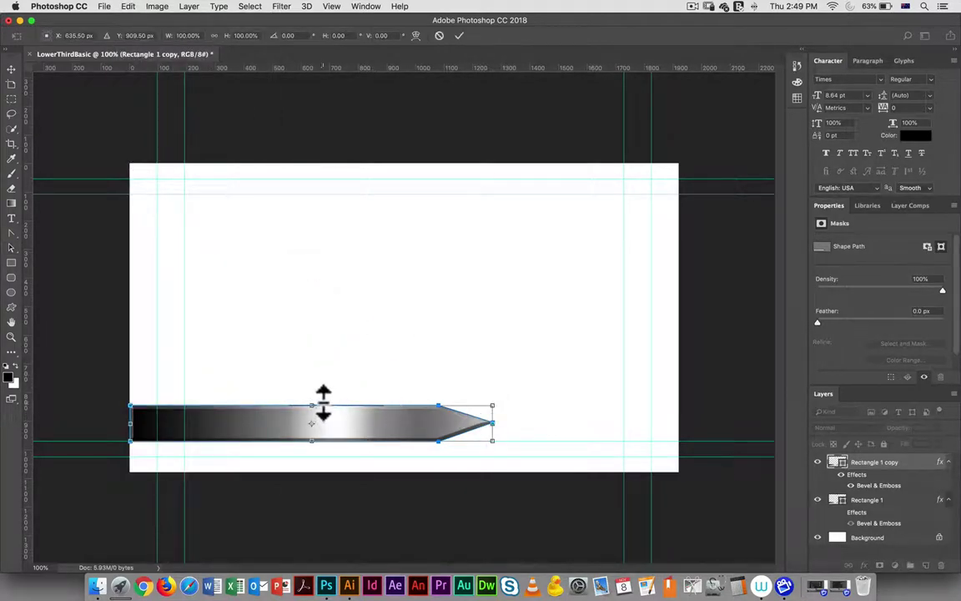
key("shift")
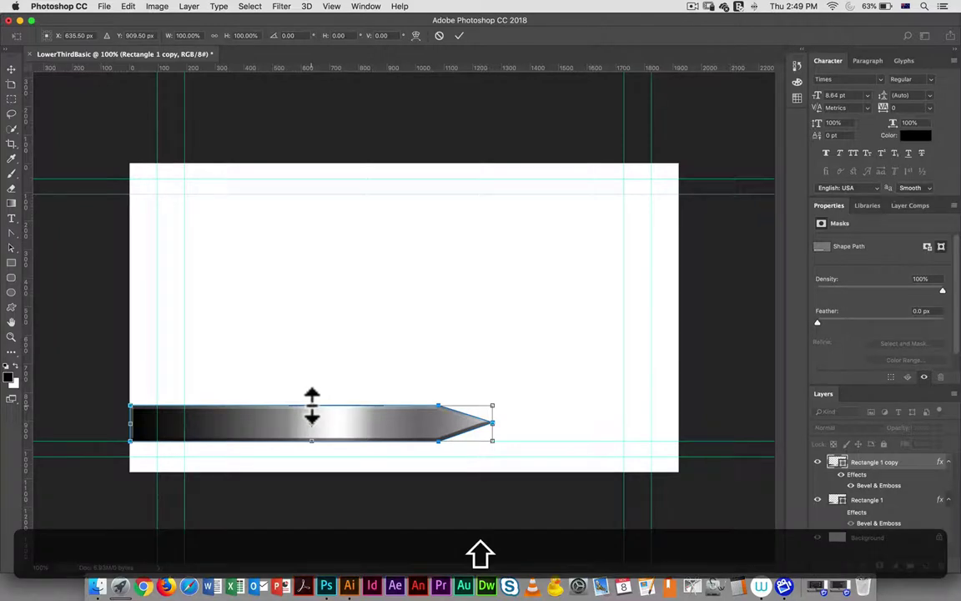
left_click_drag(311, 407, 311, 435)
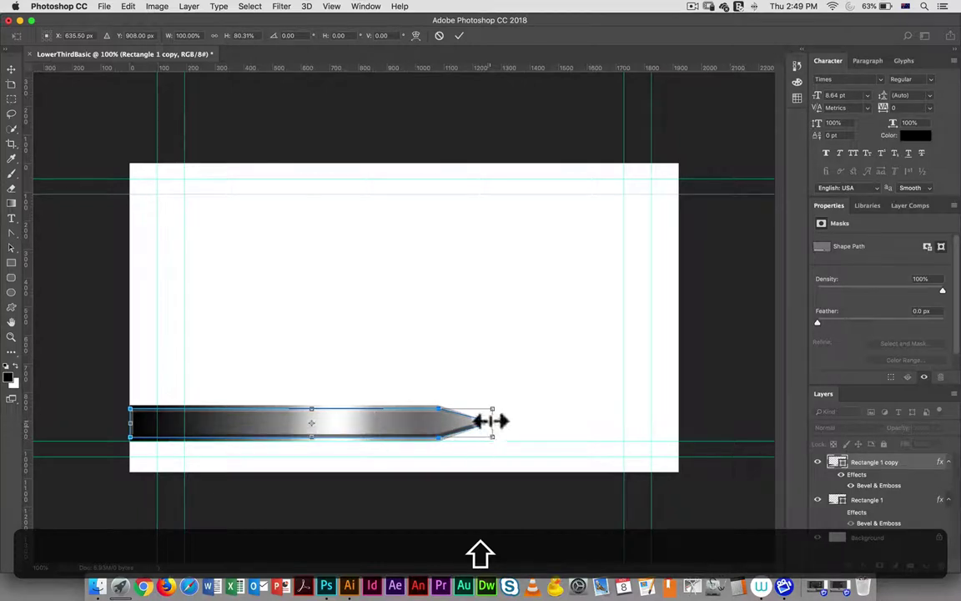
left_click_drag(492, 424, 480, 425)
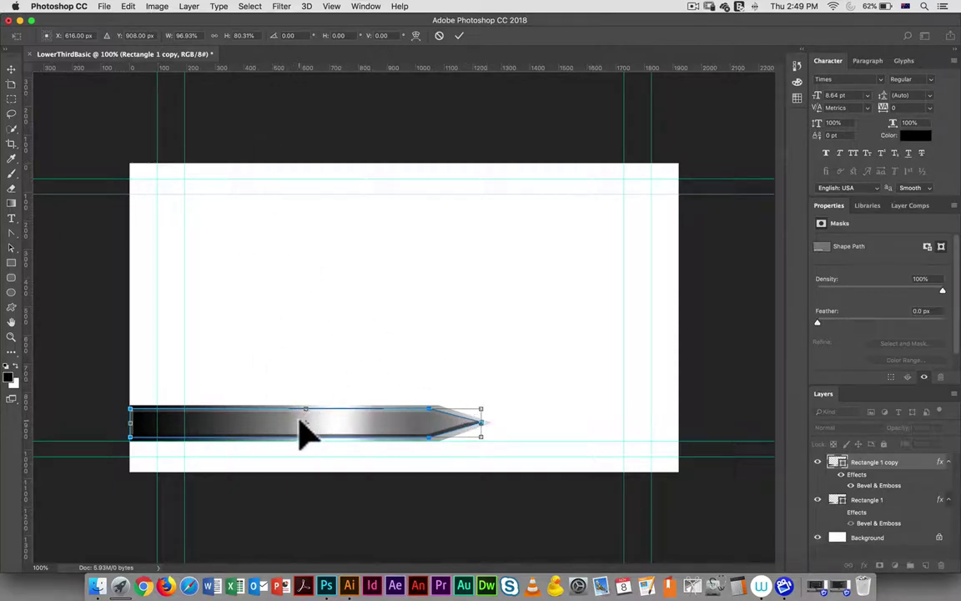
key("Return")
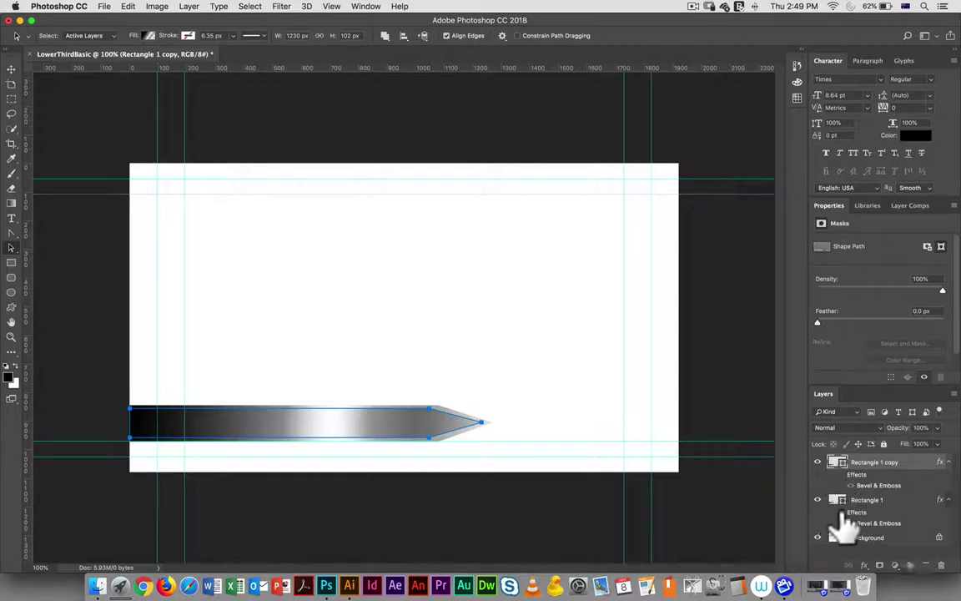
Fill the inner arrow with a solid dark blue colour.
left_click(837, 471)
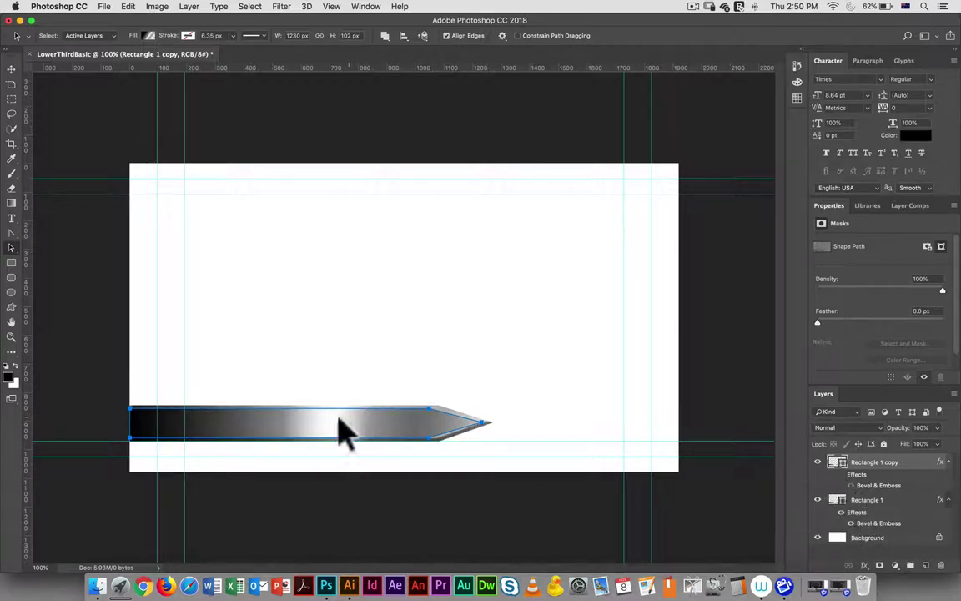
left_click(149, 36)
left_click(150, 37)
left_click(151, 37)
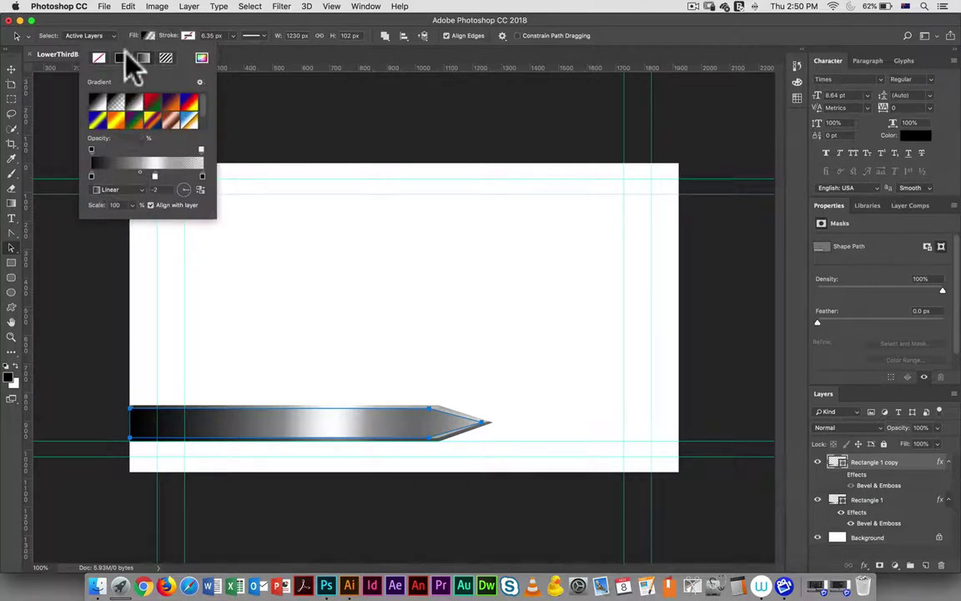
left_click(121, 57)
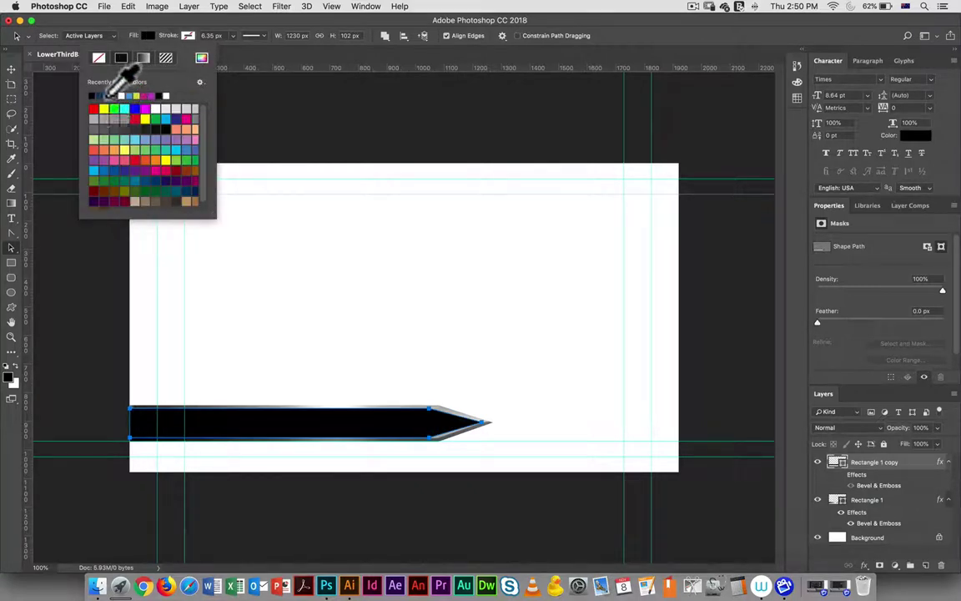
left_click(109, 96)
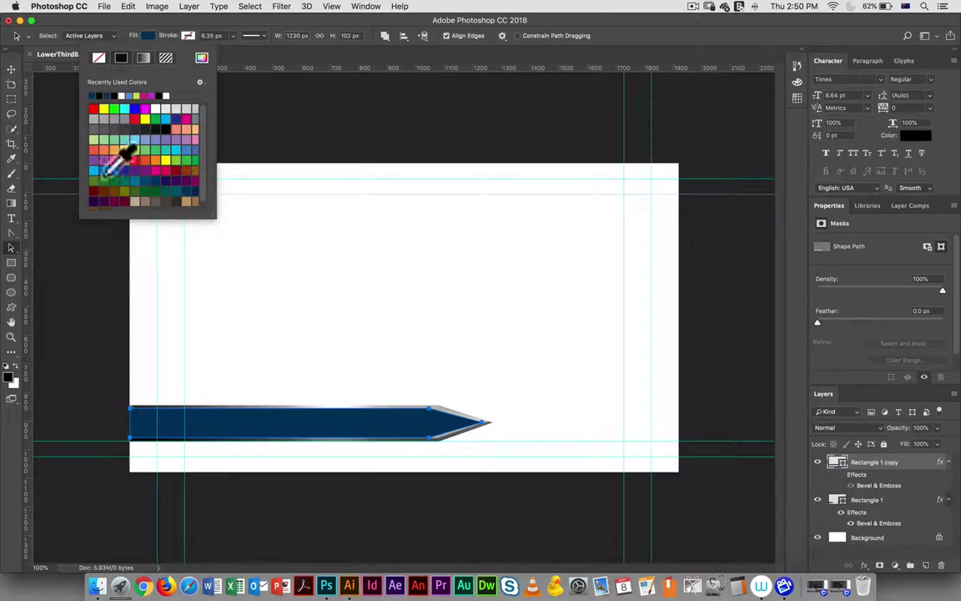
left_click(18, 79)
Deselect the shape and collapse the effects lists of Rectangle 1 and Rectangle 1 copy.
left_click(13, 70)
left_click(321, 218)
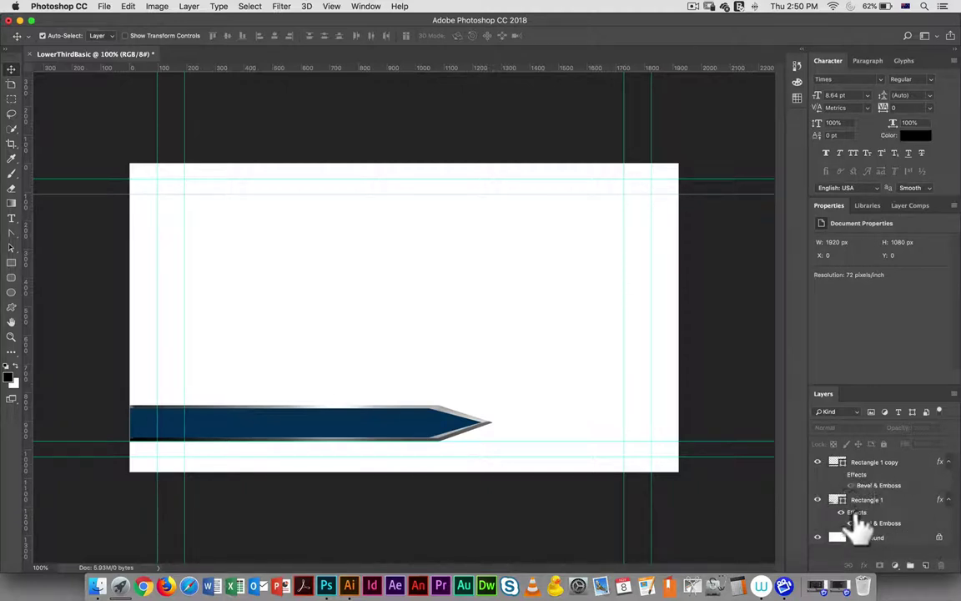
left_click(948, 500)
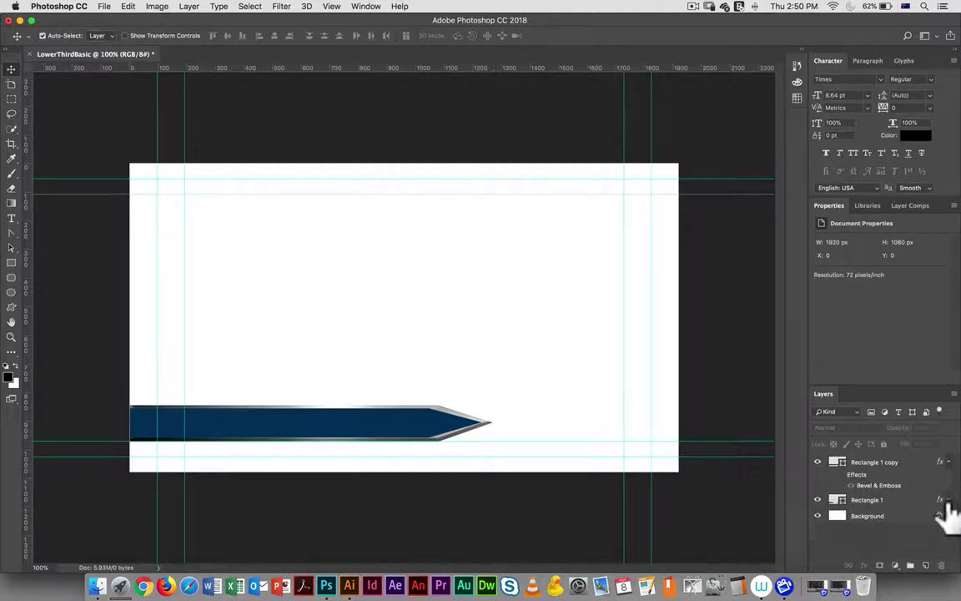
left_click(948, 462)
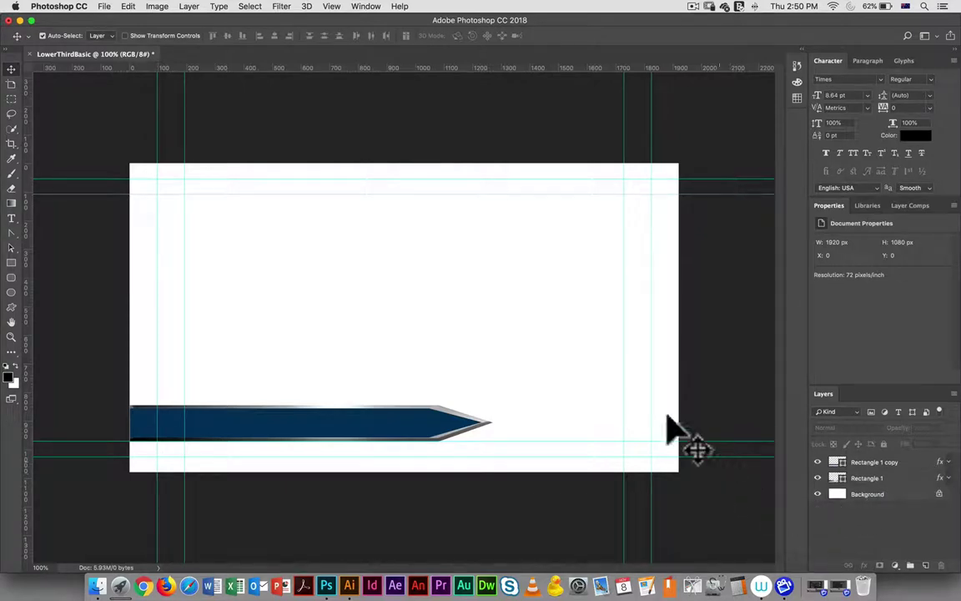
Set the Type tool to Arial Bold at 46 pt.
left_click(11, 219)
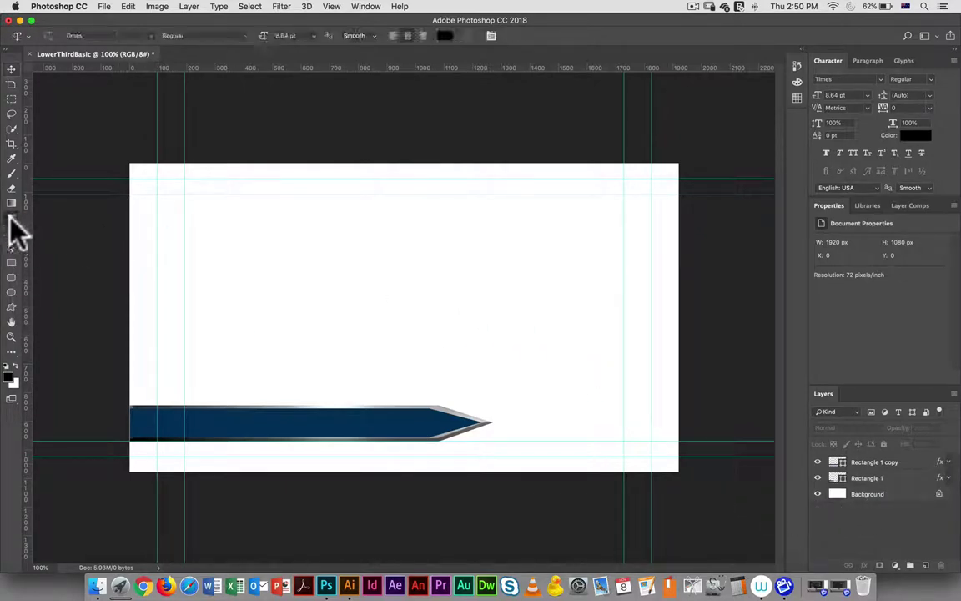
left_click(150, 35)
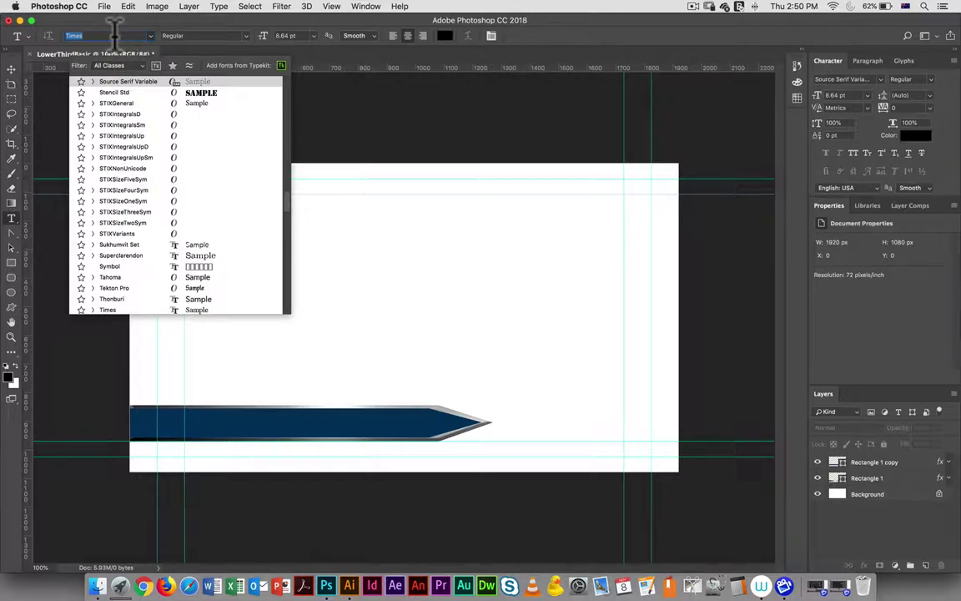
type("arial")
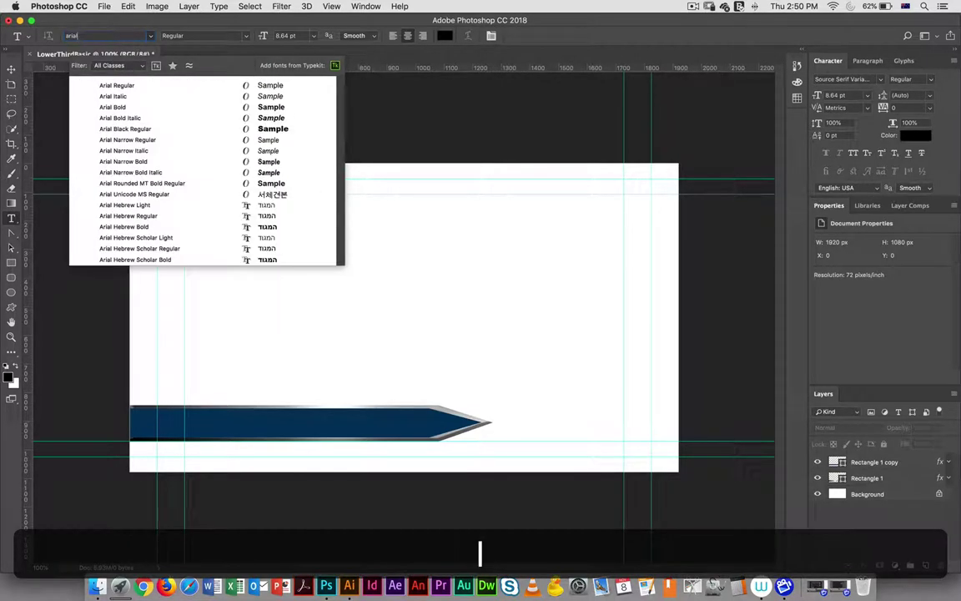
left_click(123, 106)
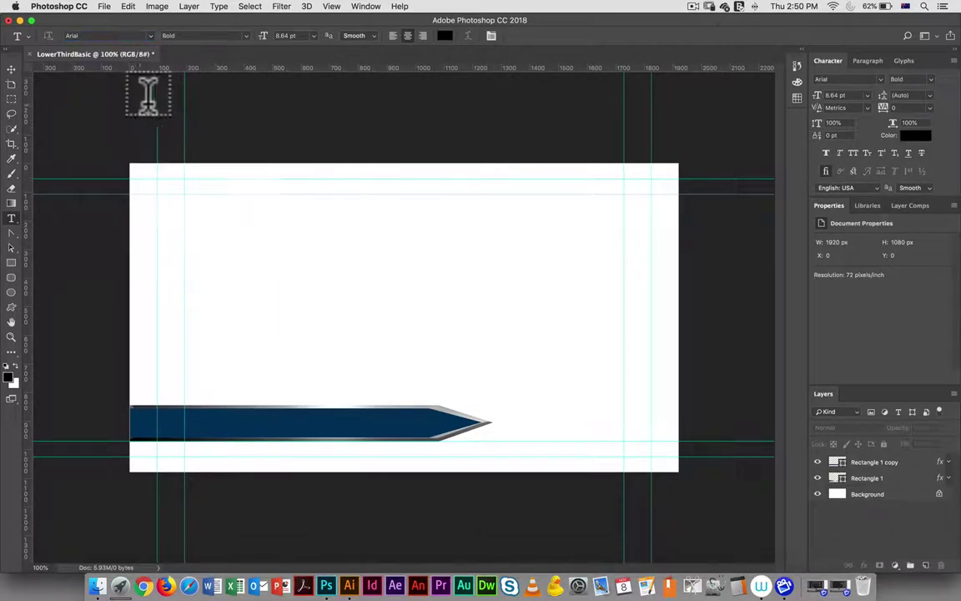
left_click(301, 35)
type("46")
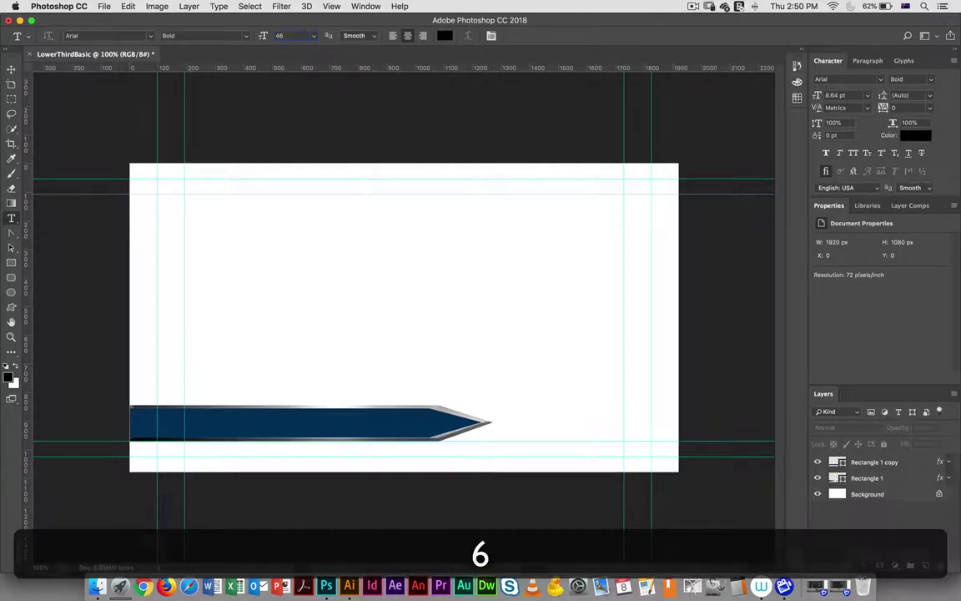
key("Return")
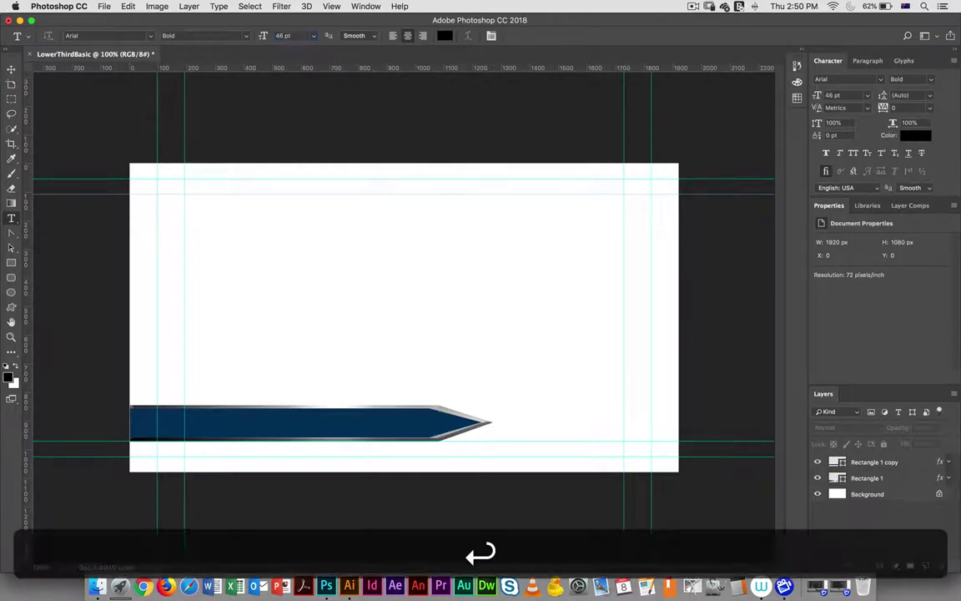
Set the text colour to white (ffffff).
left_click(445, 35)
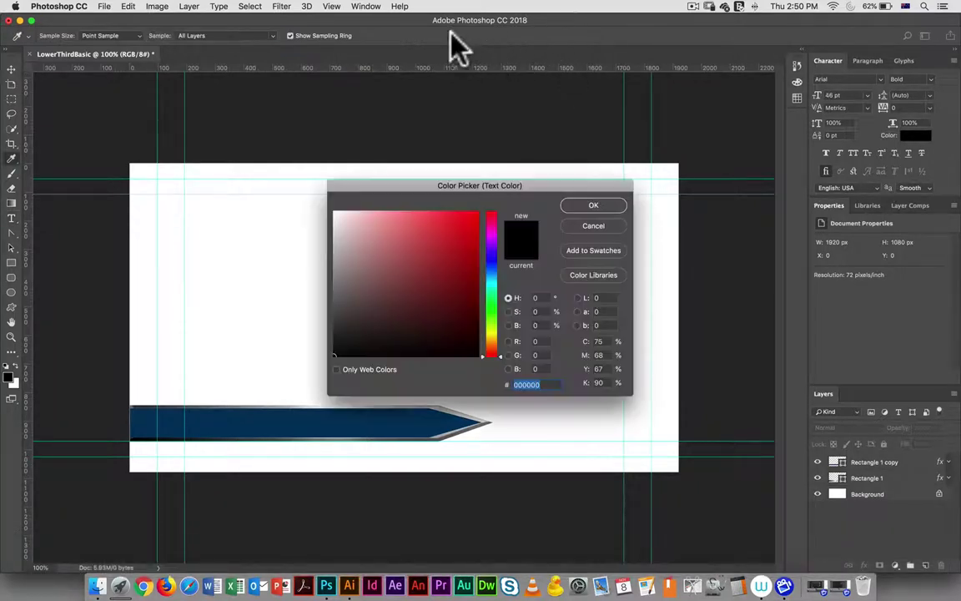
left_click(336, 208)
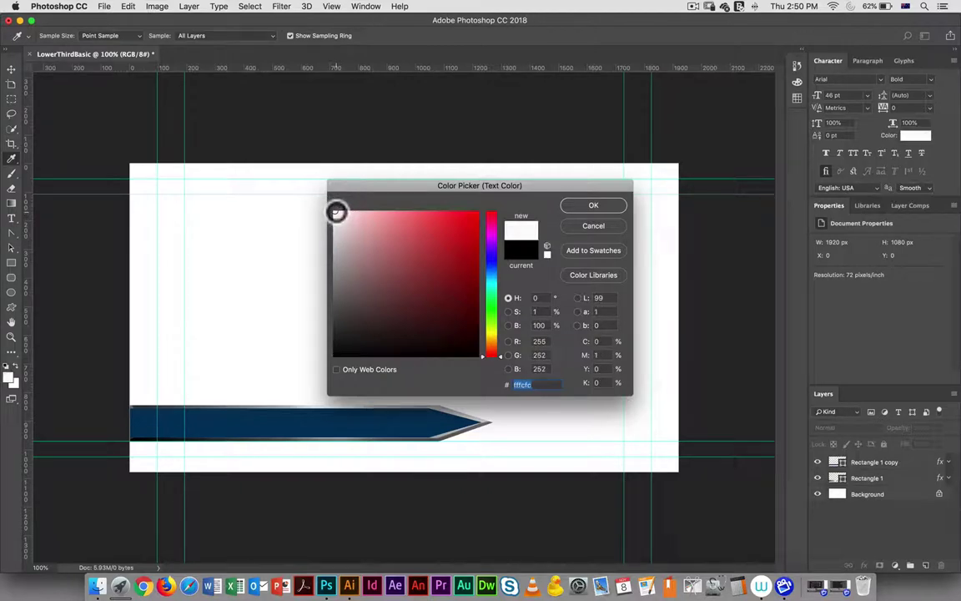
mouse_move(335, 207)
left_mouse_down()
mouse_move(339, 192)
mouse_move(333, 200)
left_mouse_up()
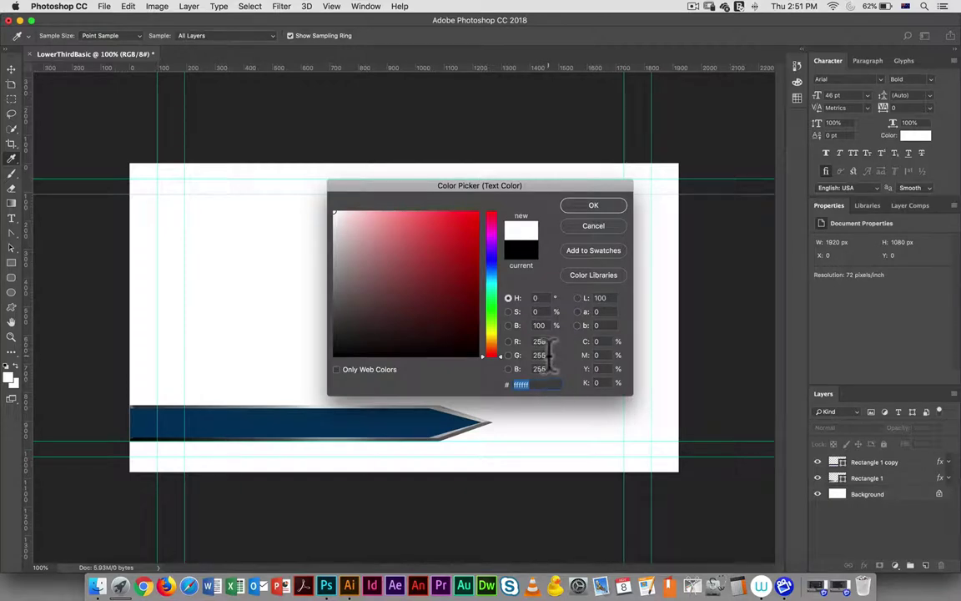
left_click(592, 205)
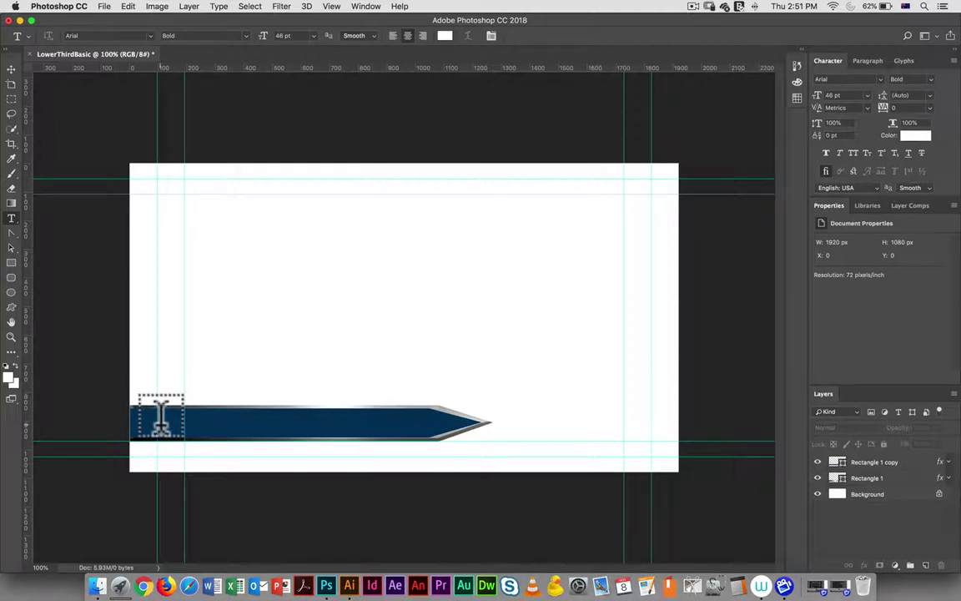
Type 'Placeholder Text' on the left end of the navy bar and commit it.
left_click(189, 415)
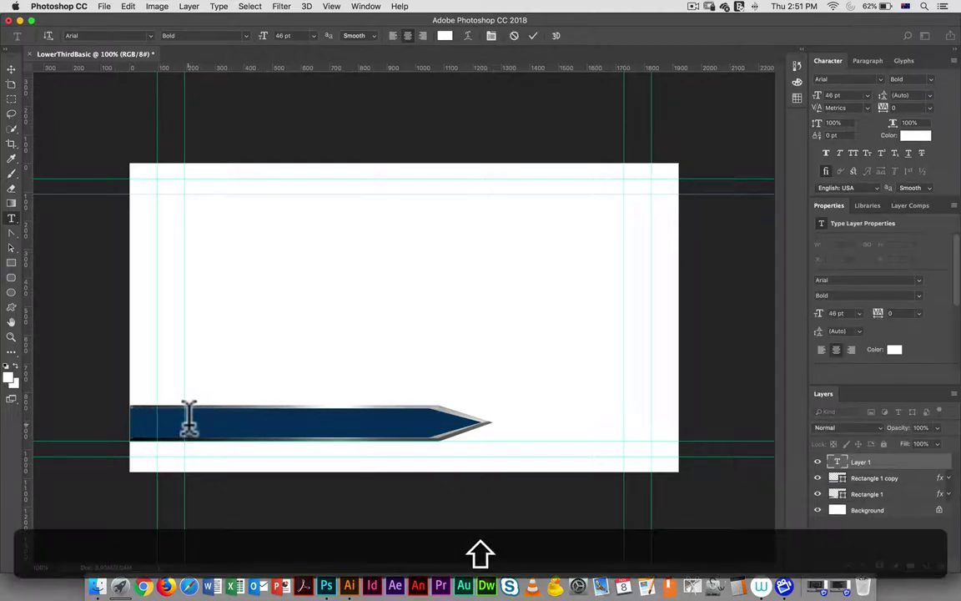
type("Place")
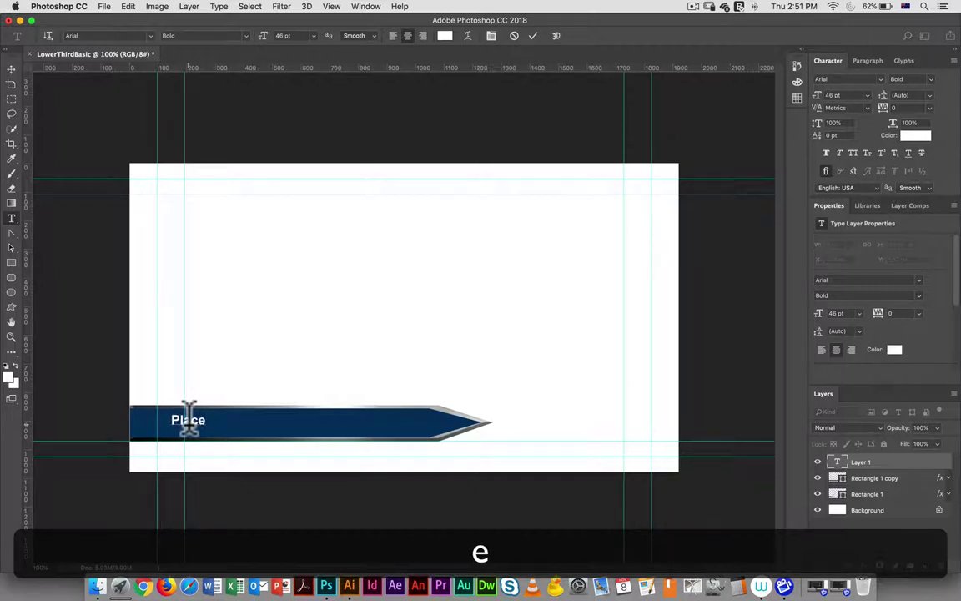
type("holder ")
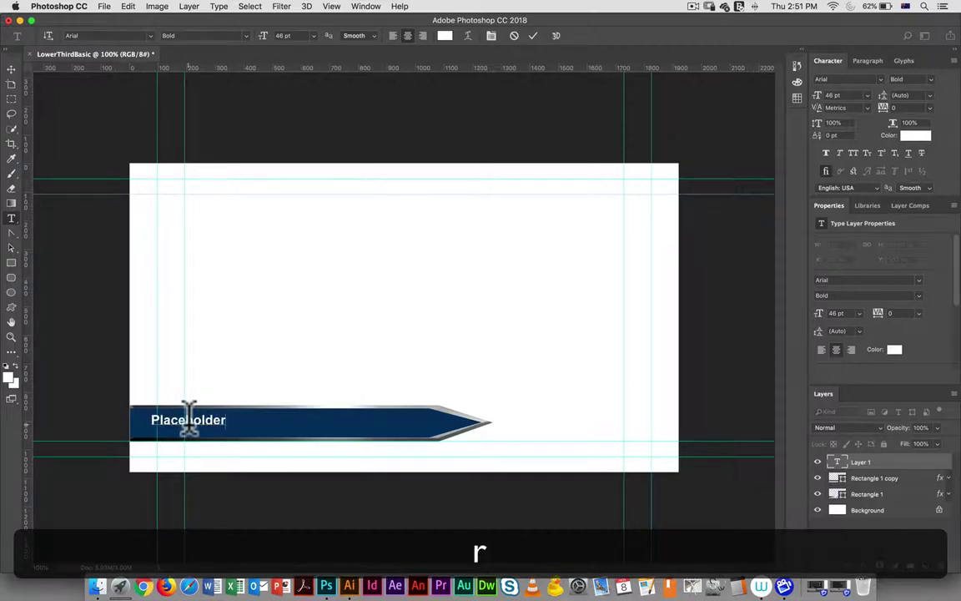
type("Text")
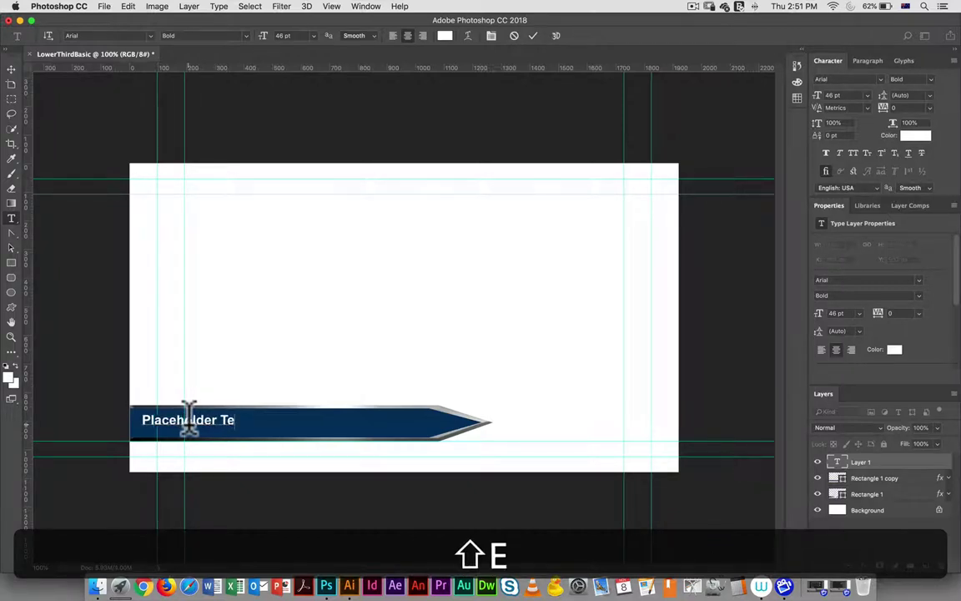
left_click(11, 70)
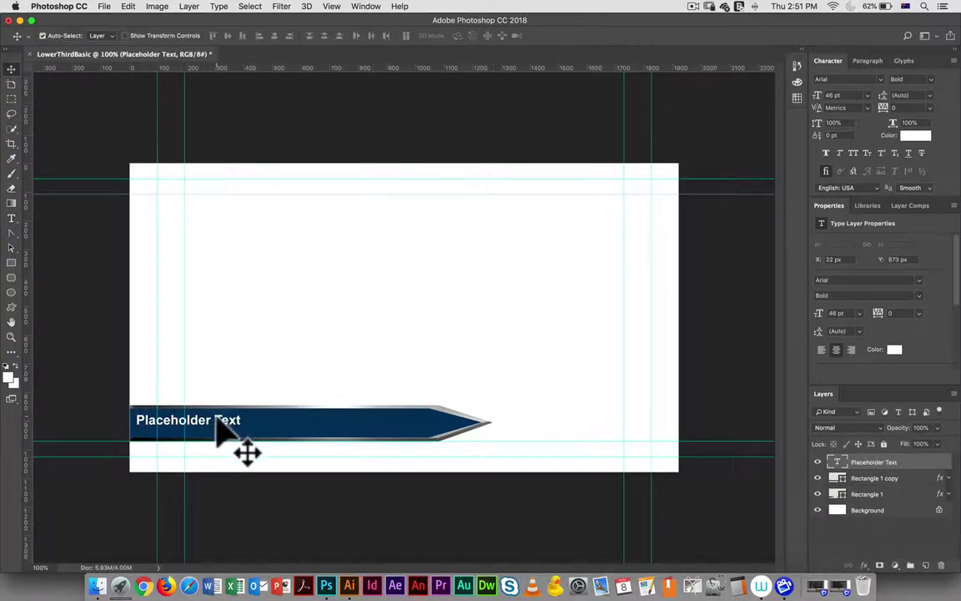
Select both rectangle layers and apply vertical centre alignment for the text.
left_click(869, 494)
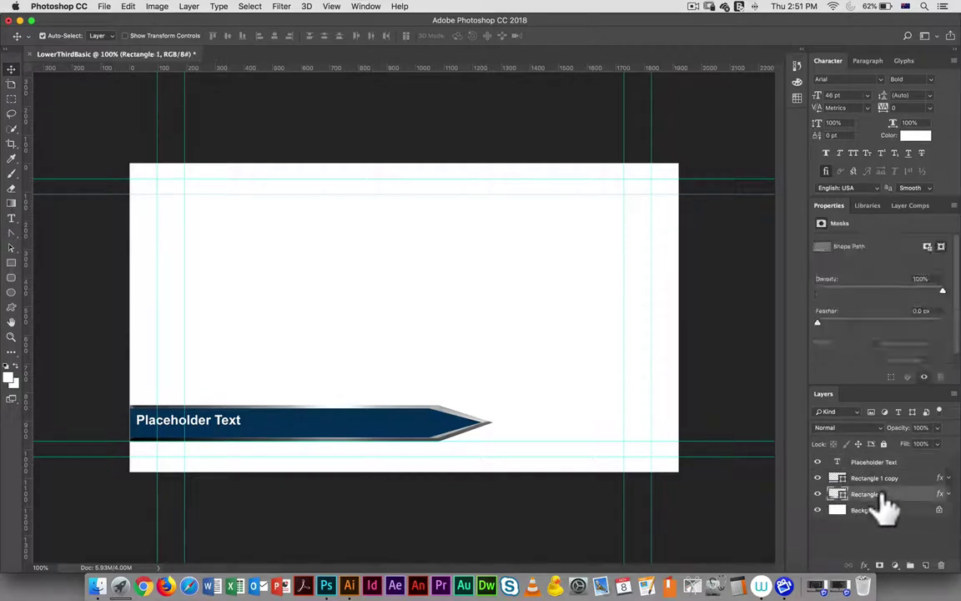
left_click(878, 479, "shift")
left_click(878, 478, "shift")
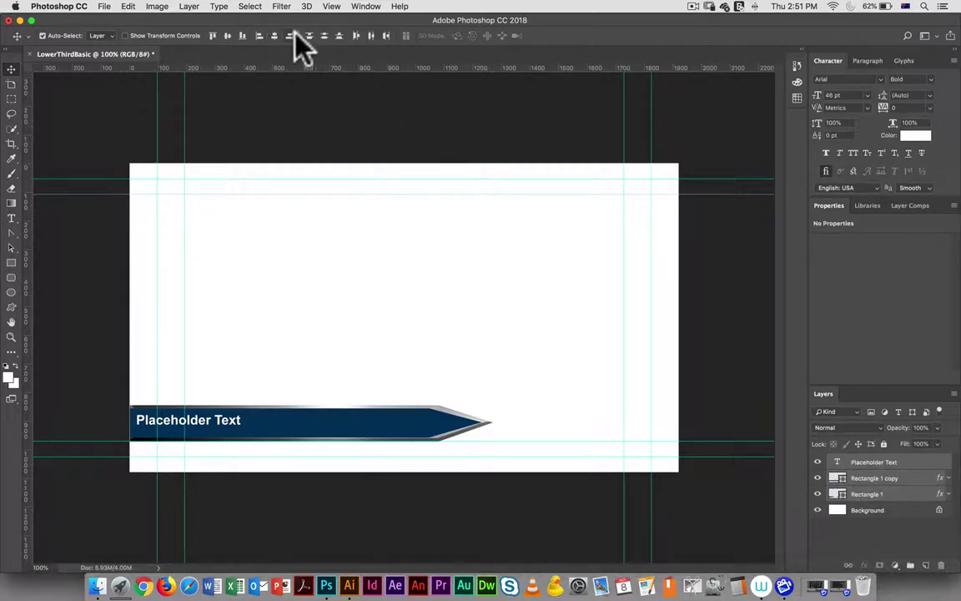
left_click(227, 35)
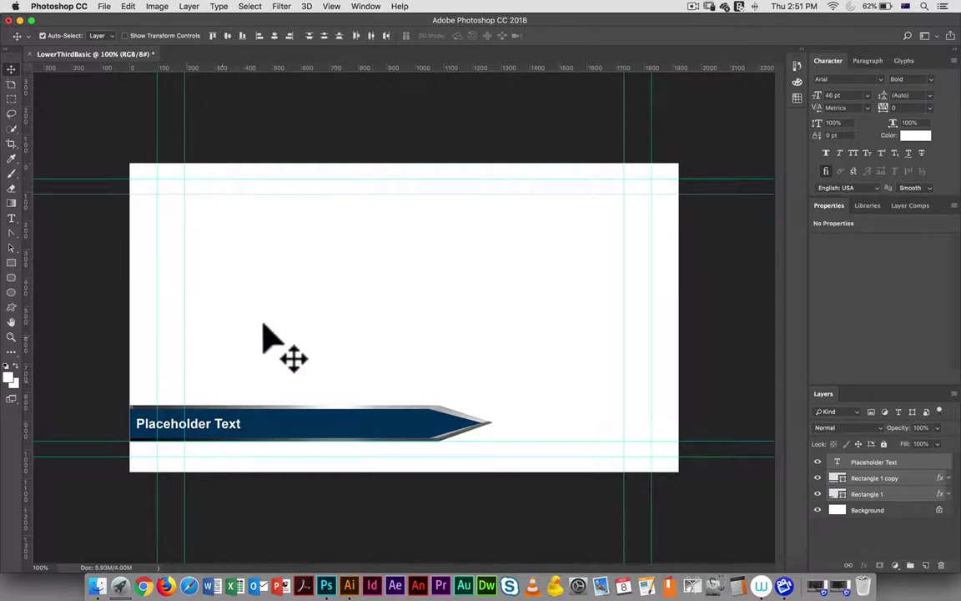
Nudge the Placeholder Text layer right in four Shift+Right steps to X 222 px.
left_click(229, 293)
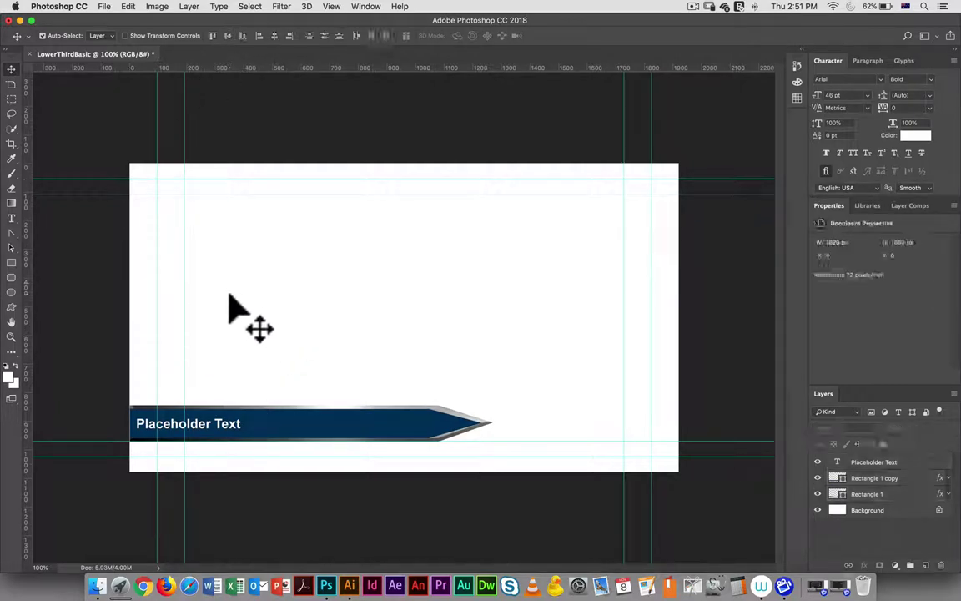
left_click(208, 431)
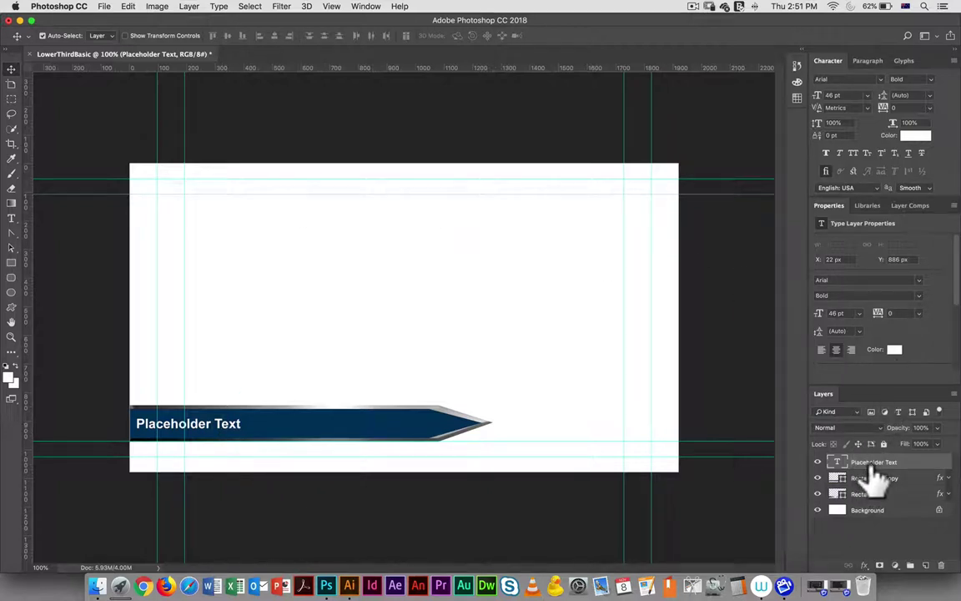
key("shift+Right")
key("shift+Right")
key("shift+Right")
key("shift+Right")
key("shift+Right")
key("shift+Right")
key("shift+Right")
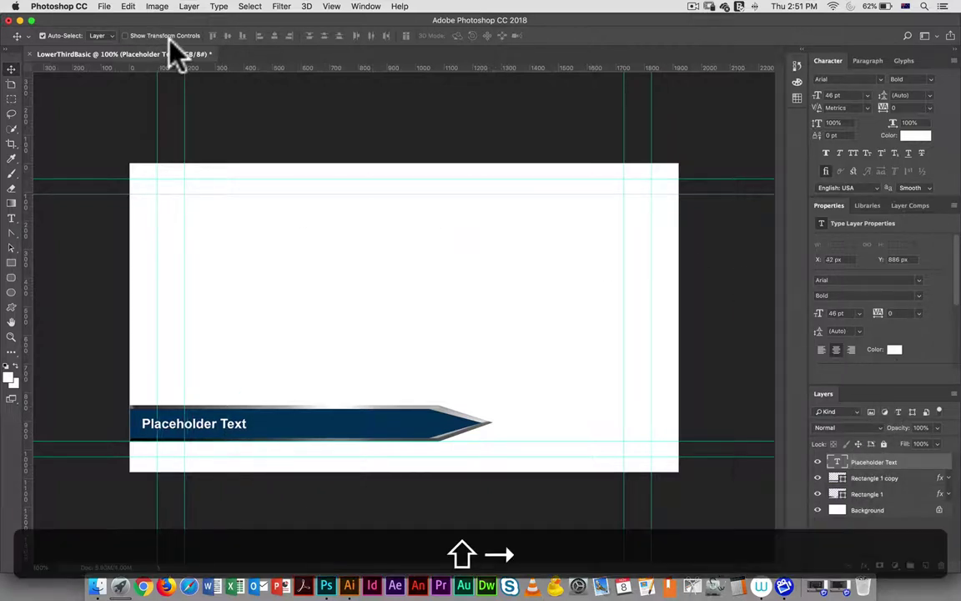
key("shift+Right")
key("shift+Right")
key("shift+Right")
key("shift+Right")
key("shift+Right")
key("shift+Right")
key("shift+Right")
key("shift+Right")
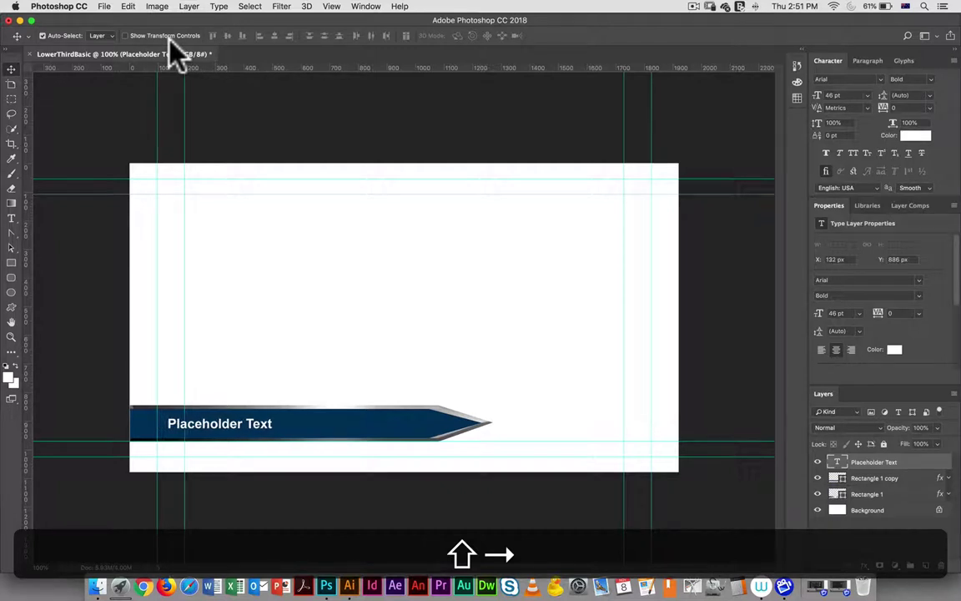
key("shift+Right")
key("shift+Right")
key("shift+Right")
key("shift+Right")
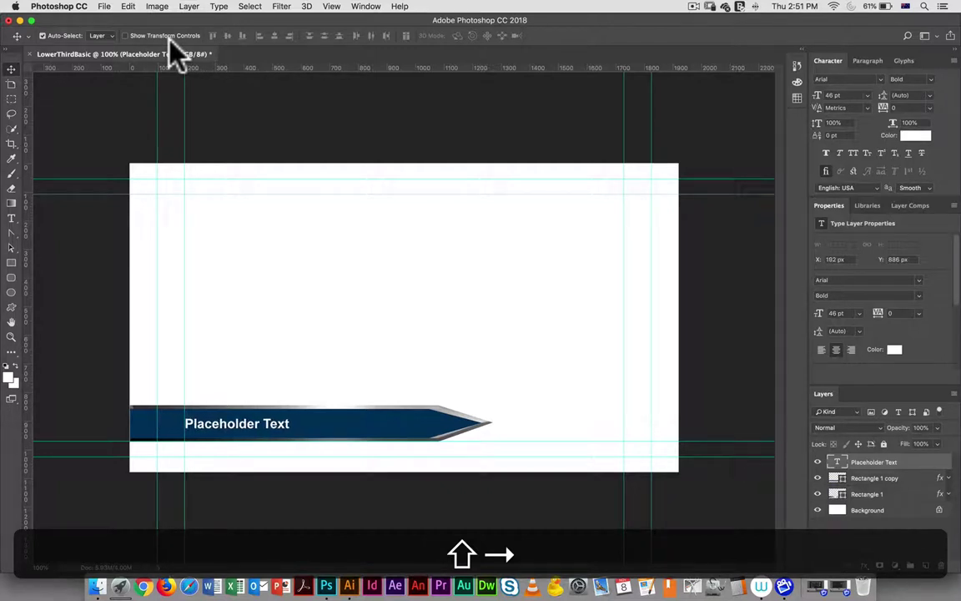
key("shift+Right")
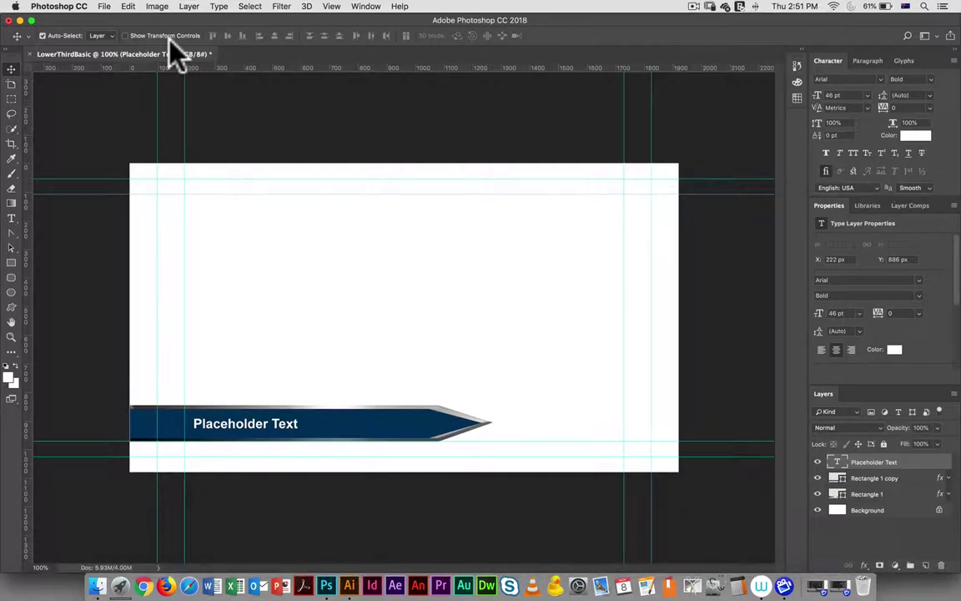
key("super")
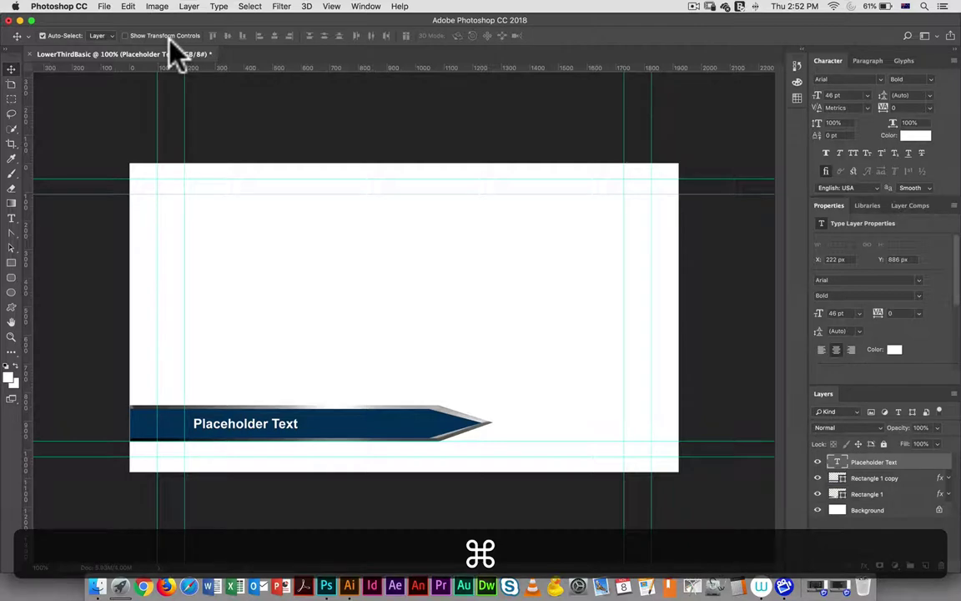
Hide and delete the white Background layer, then save LowerThirdBasic.psd into GFX ELEMENTS/Logos.
left_click(819, 510)
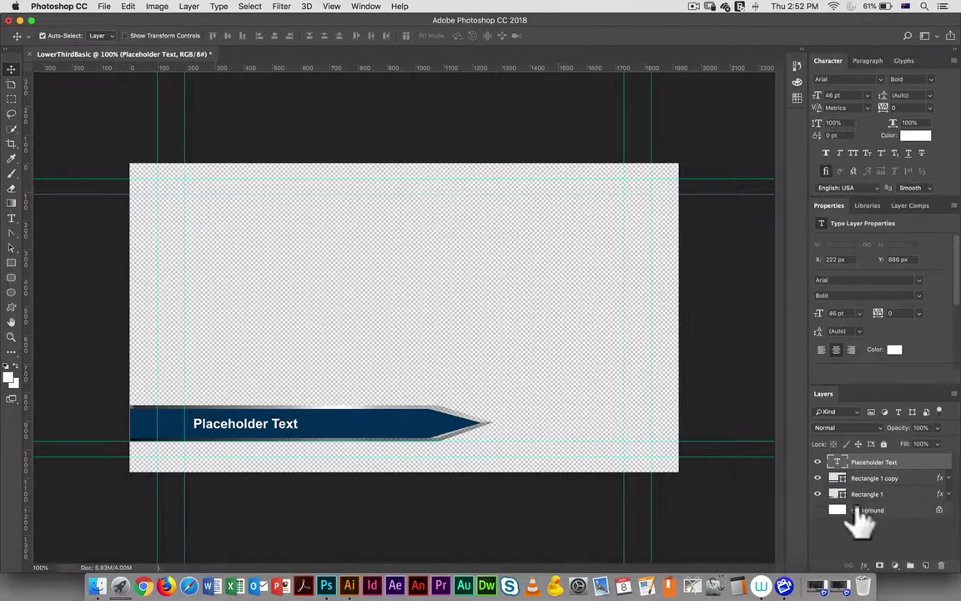
left_click_drag(902, 509, 940, 565)
key("super+s")
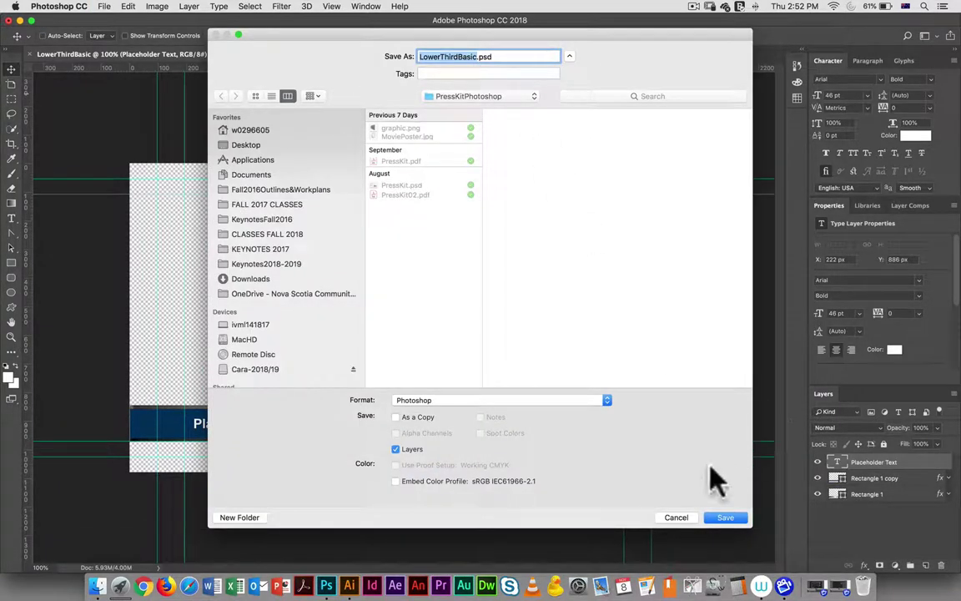
left_click(250, 370)
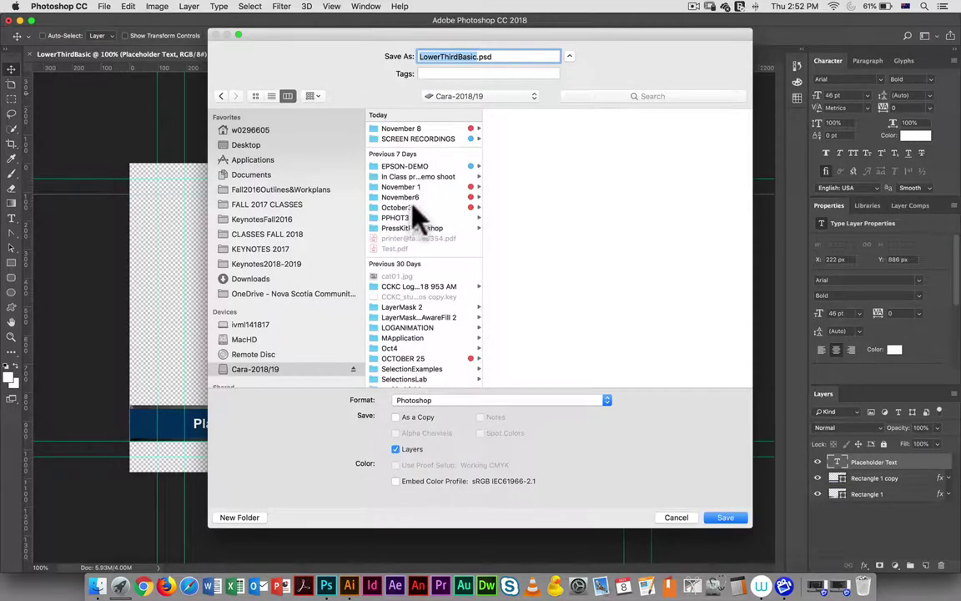
left_click(393, 128)
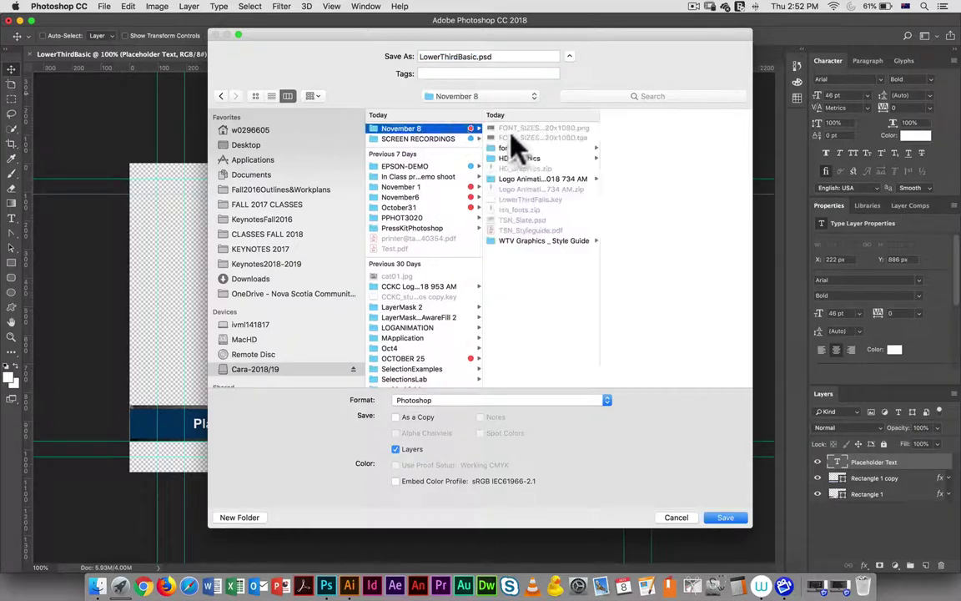
left_click(534, 242)
left_click(630, 129)
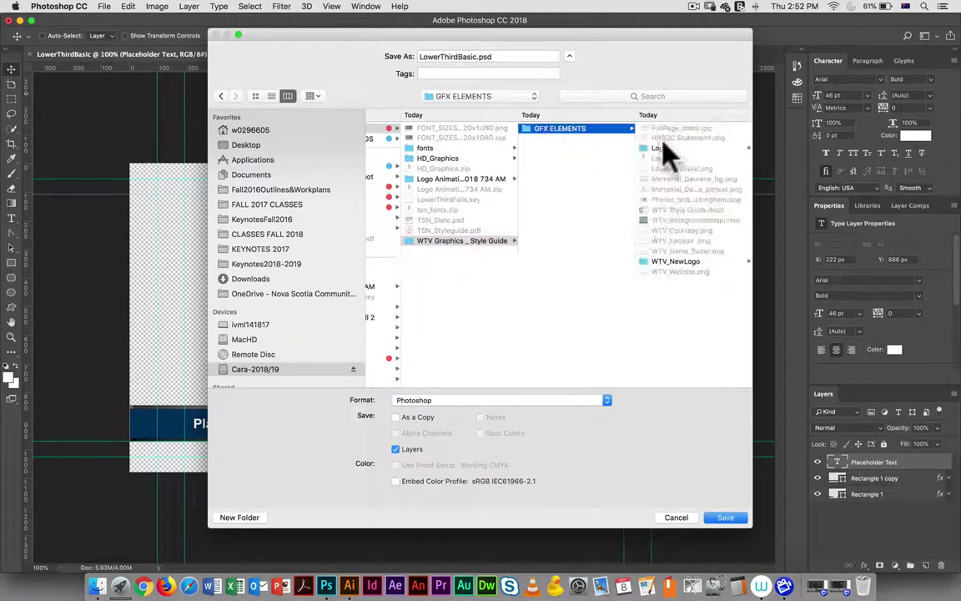
left_click(663, 148)
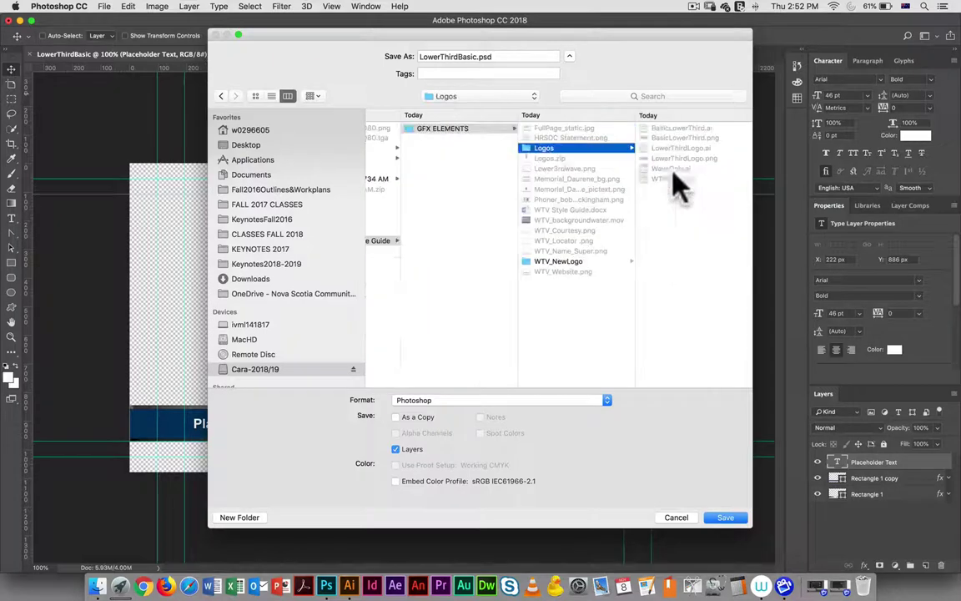
left_click(735, 517)
left_click(620, 244)
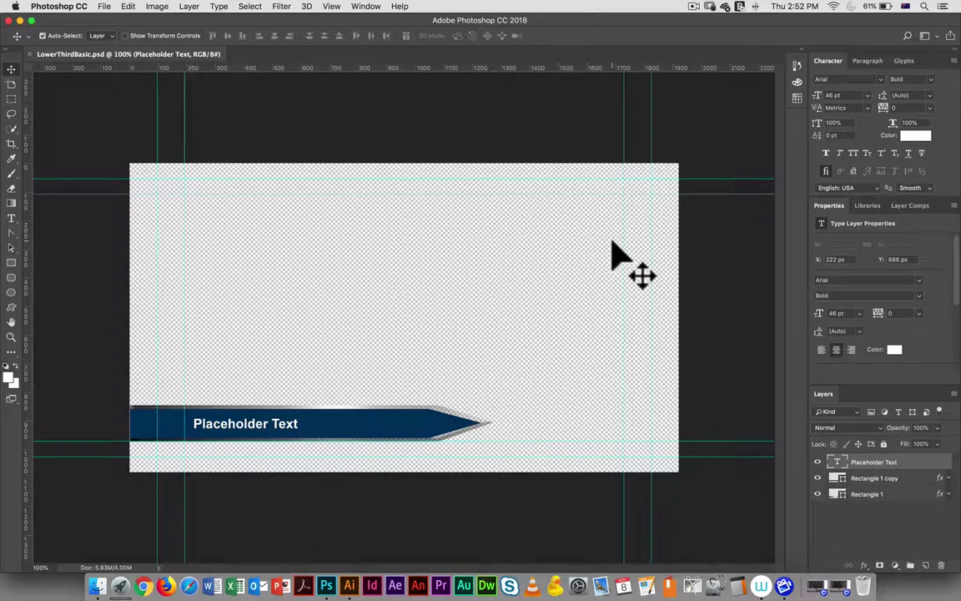
Export the banner with Export As as a transparent PNG named LowerThirdBasicpsd.png in Logos.
left_click(102, 7)
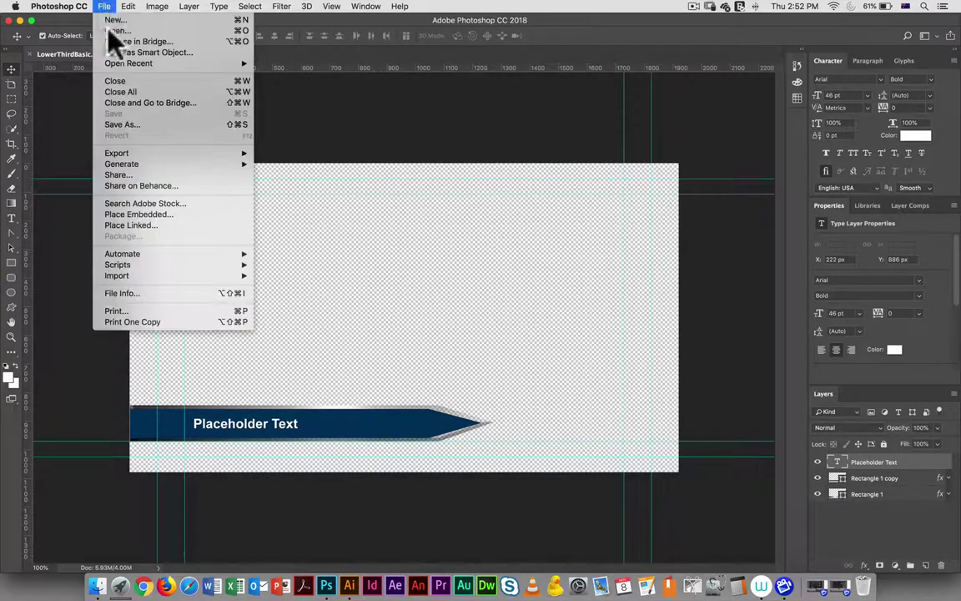
mouse_move(138, 155)
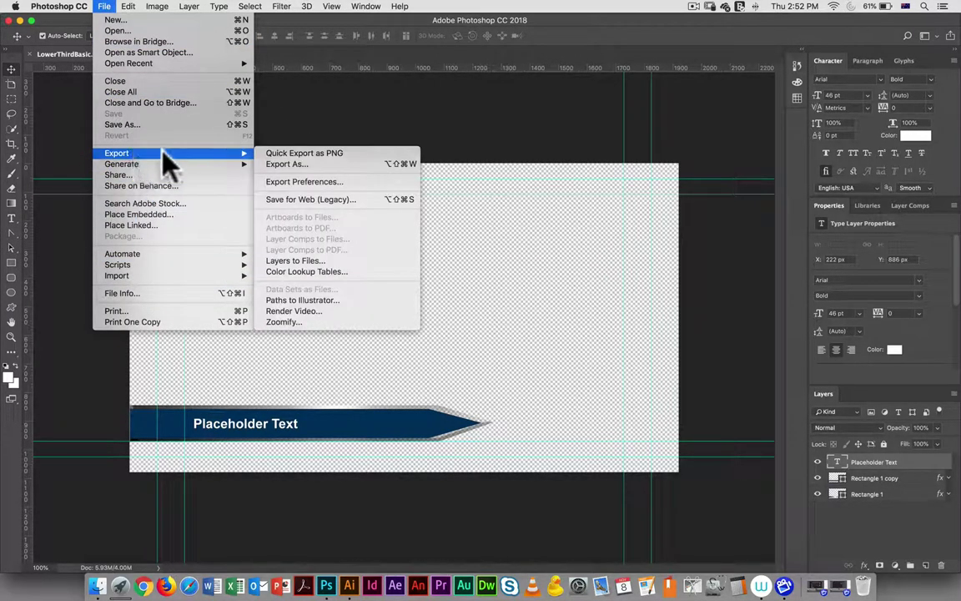
left_click(280, 165)
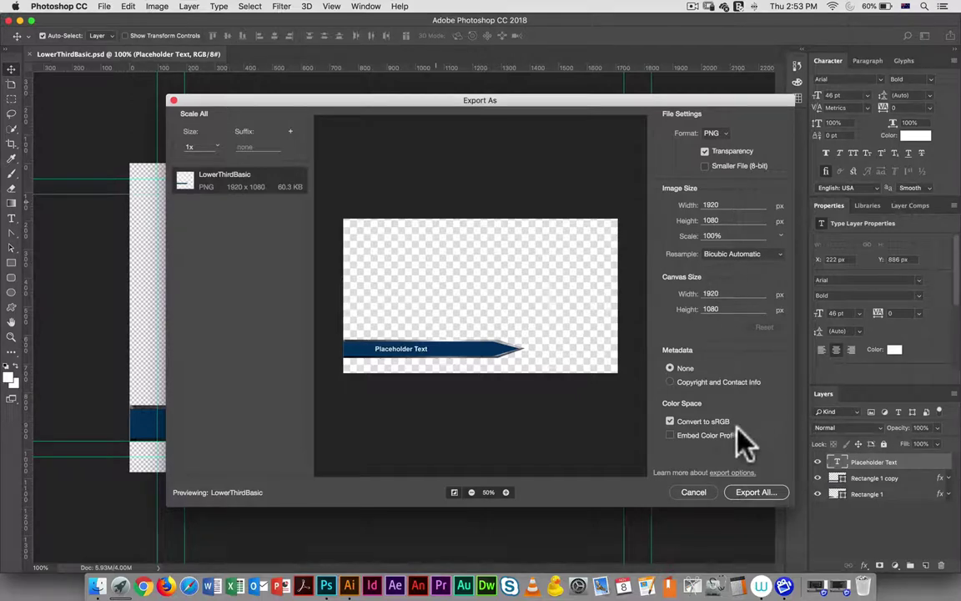
left_click(754, 493)
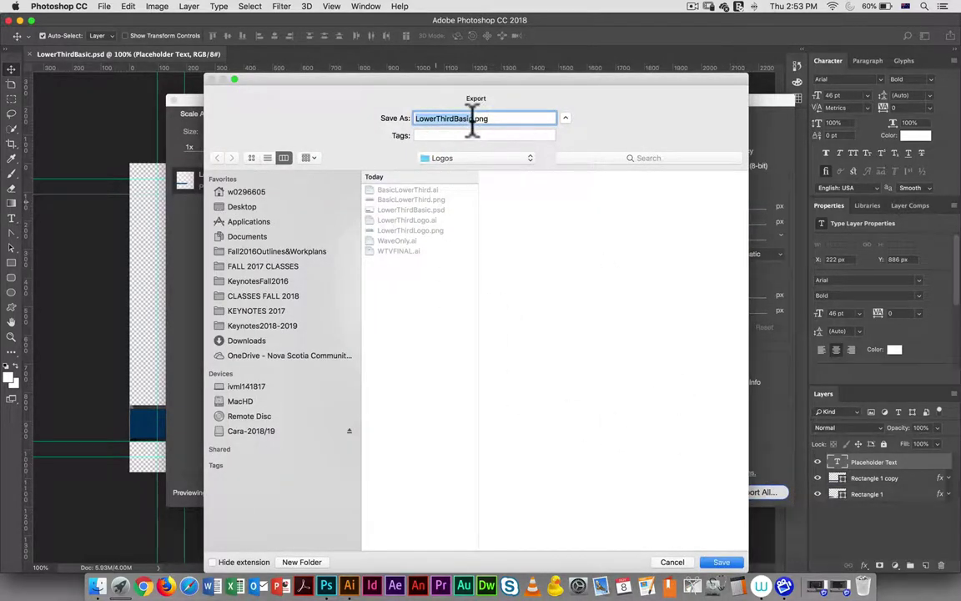
left_click(473, 119)
type("psd")
key("Return")
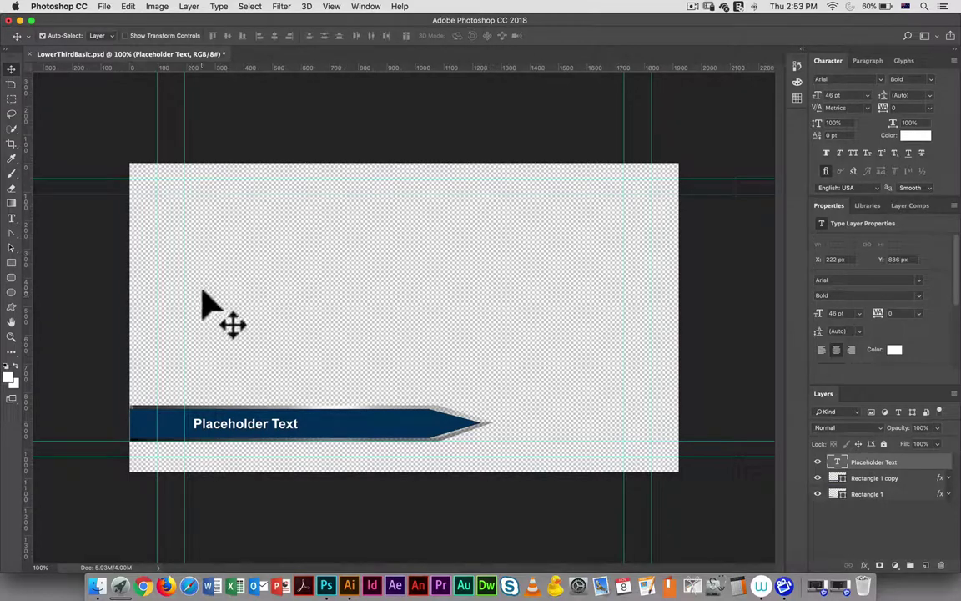
Place WaveOnly.ai as an embedded smart object and drag it to the banner's left end.
left_click(104, 6)
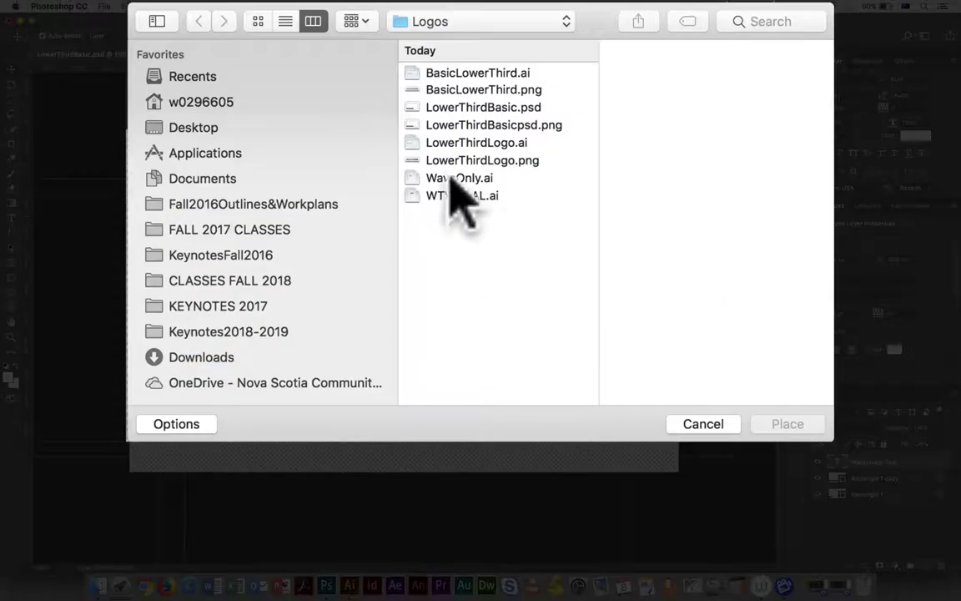
left_click(464, 189)
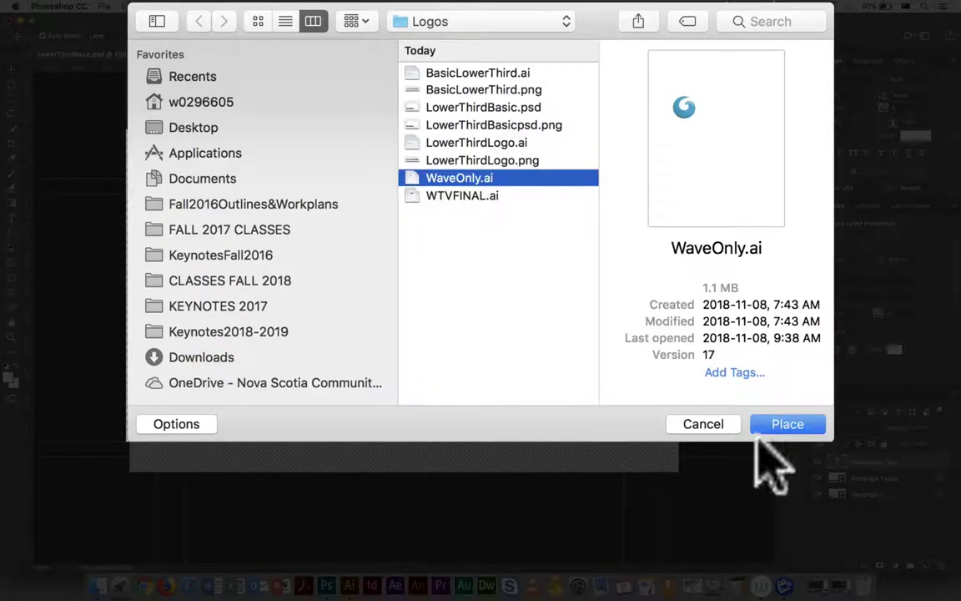
left_click(786, 426)
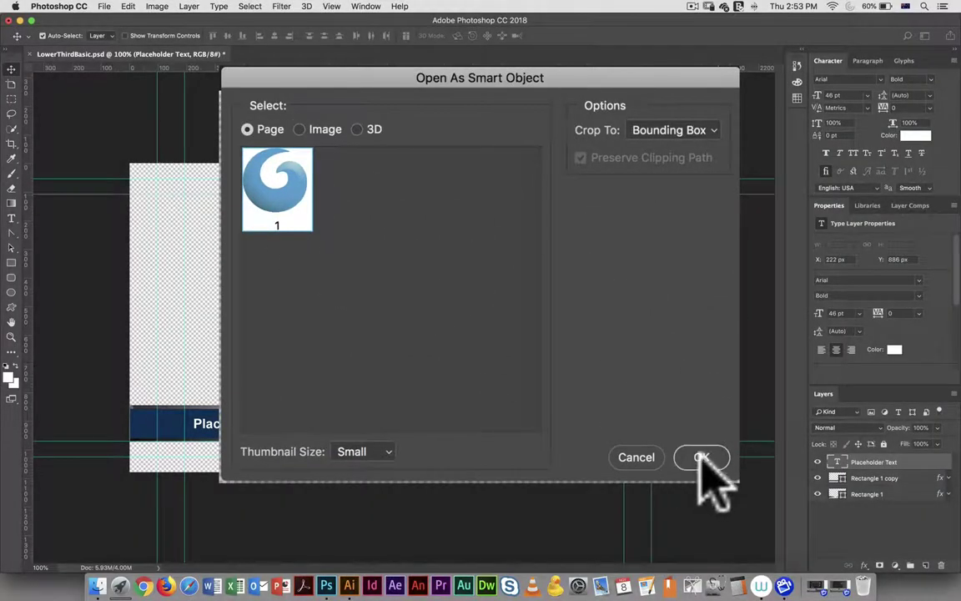
left_click(701, 457)
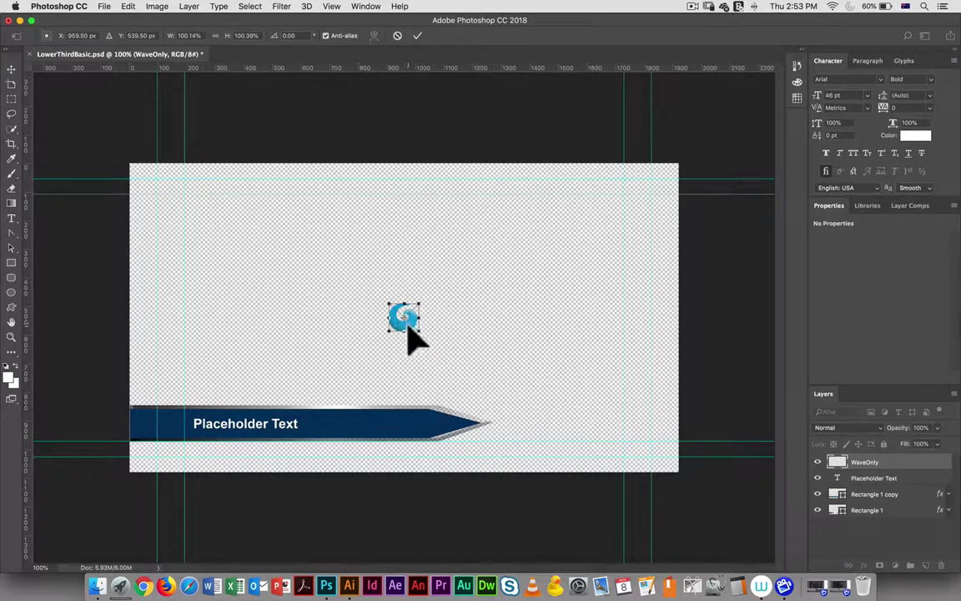
left_click_drag(406, 328, 148, 433)
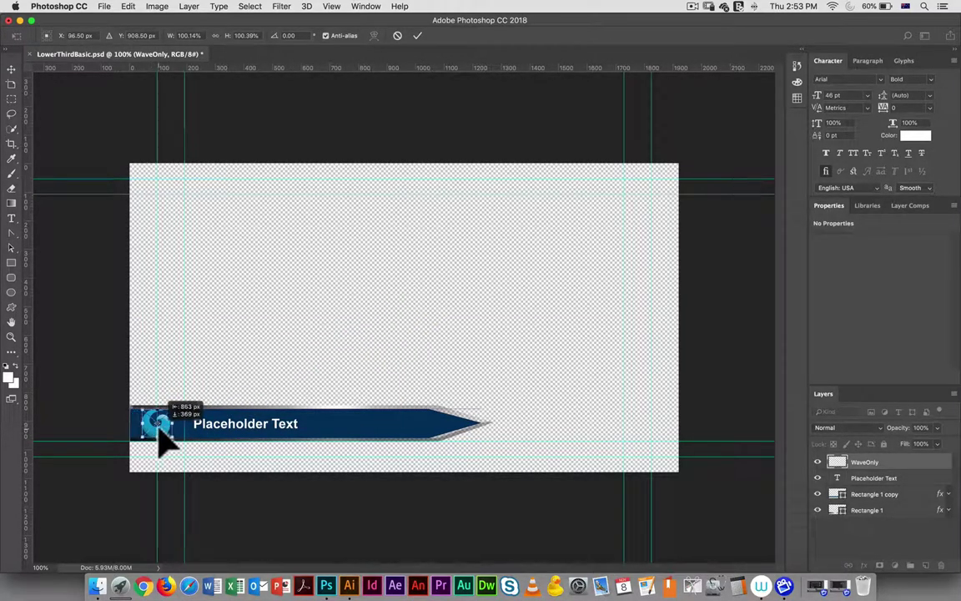
left_click_drag(159, 428, 163, 432)
key("Return")
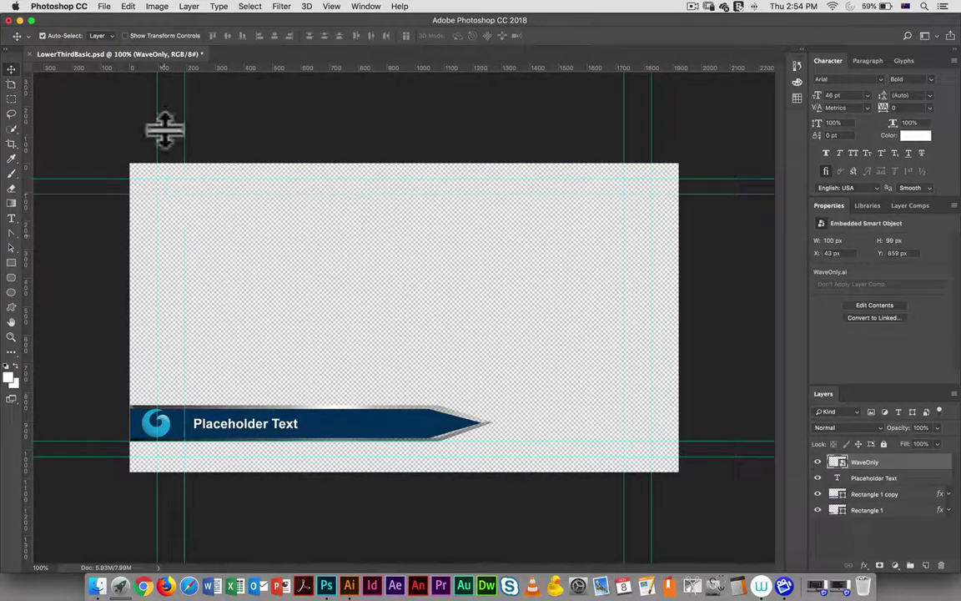
Scale the wave logo proportionally up to about 157×156 px.
left_click(104, 6)
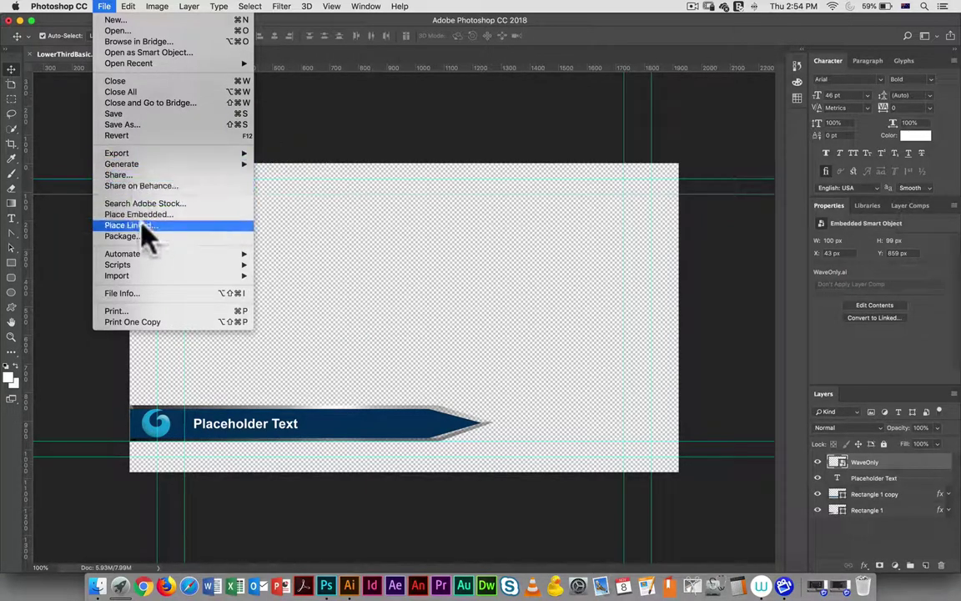
mouse_move(121, 9)
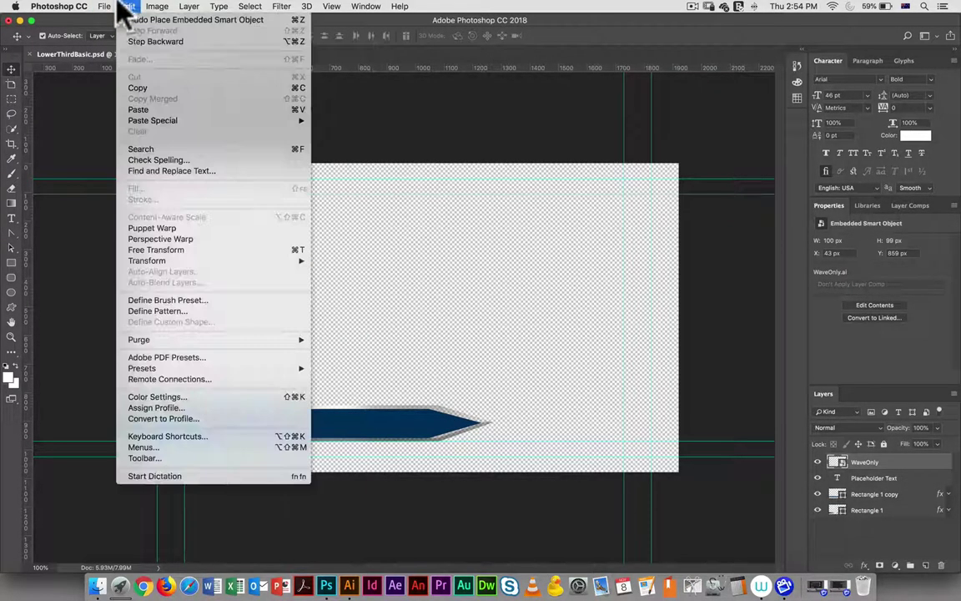
mouse_move(155, 261)
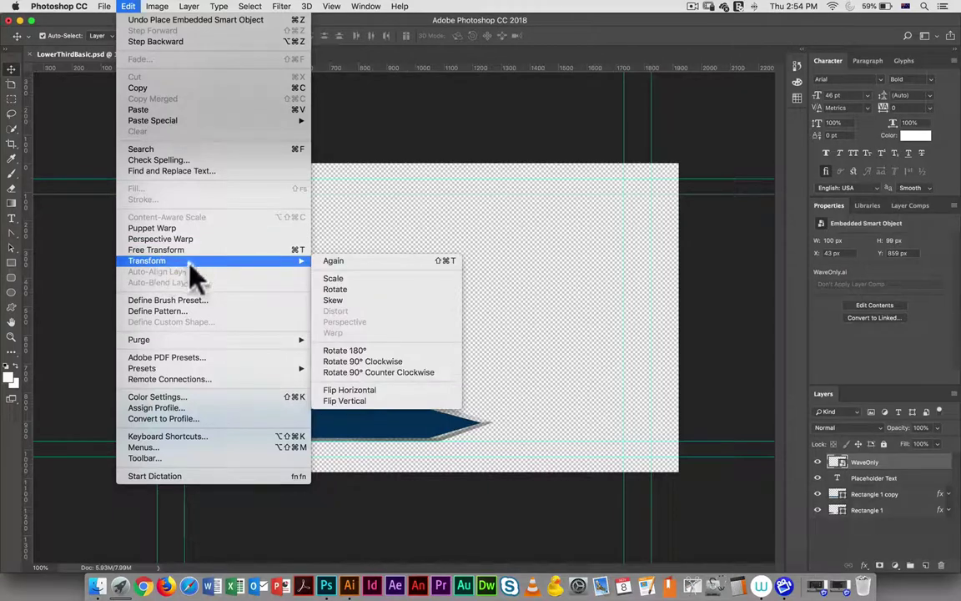
left_click(321, 281)
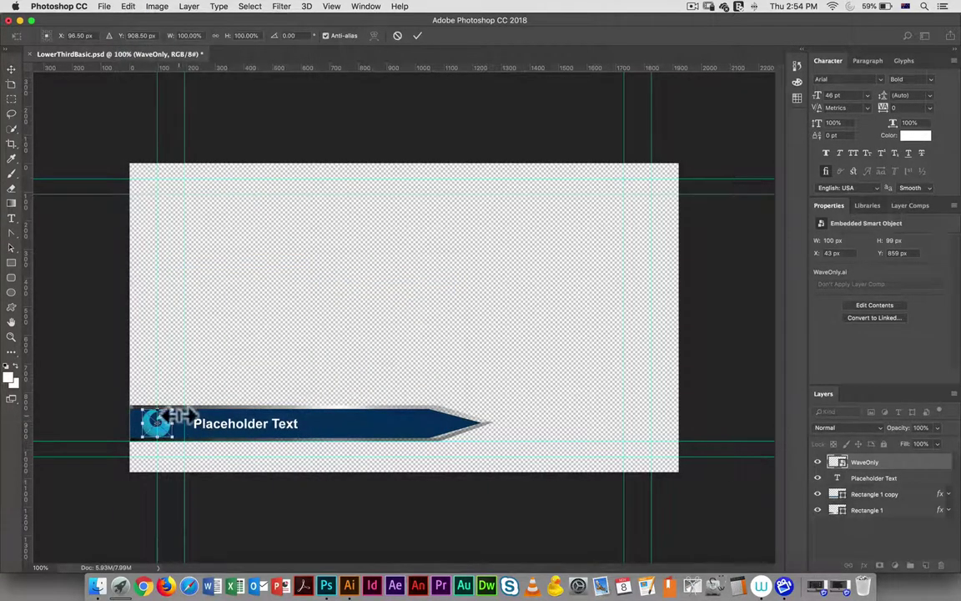
key("shift")
left_click_drag(180, 402, 198, 379)
key("Return")
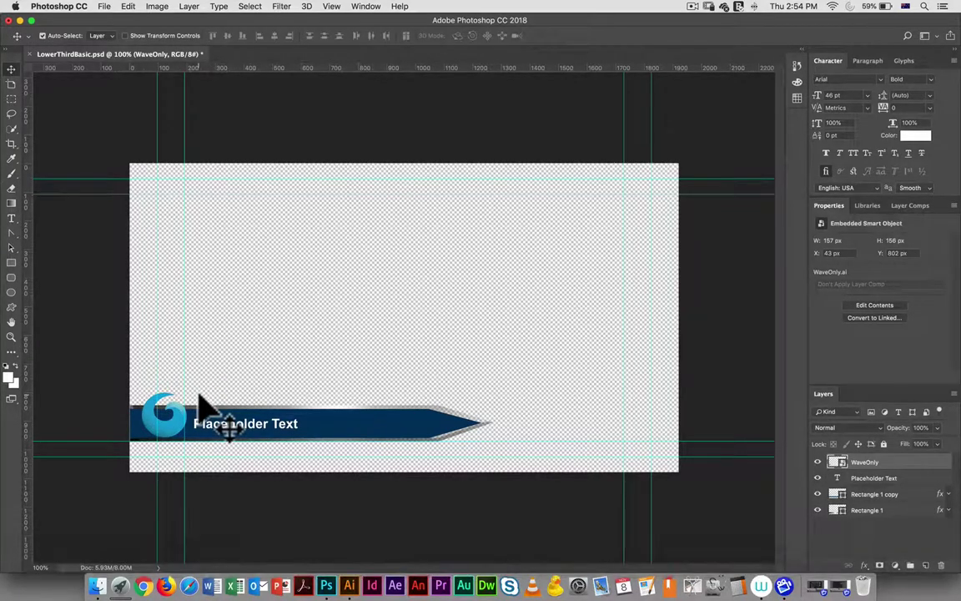
Nudge the wave logo down with Shift+Down and Down so it sits at Y 826 px.
key("shift")
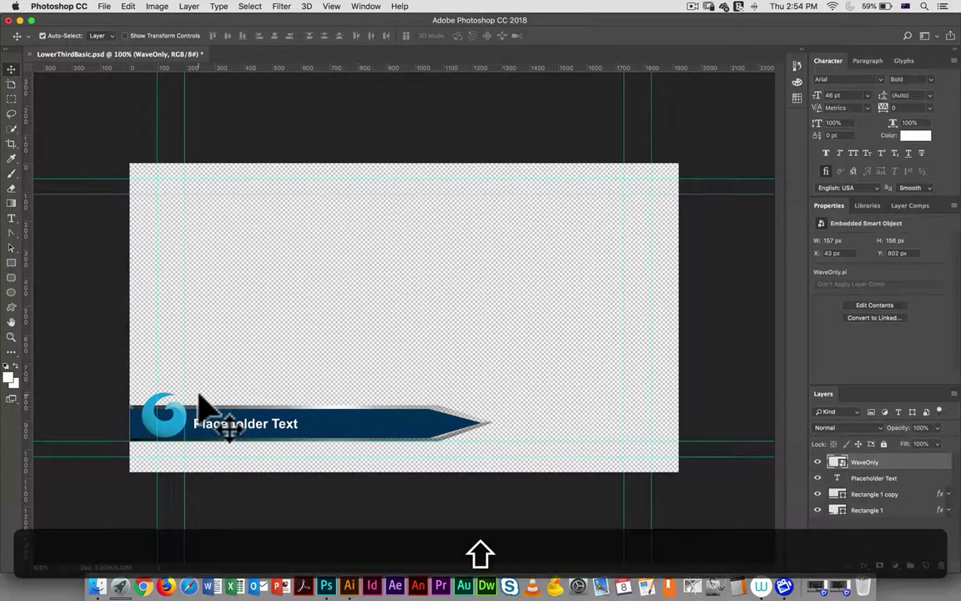
key("shift+Down")
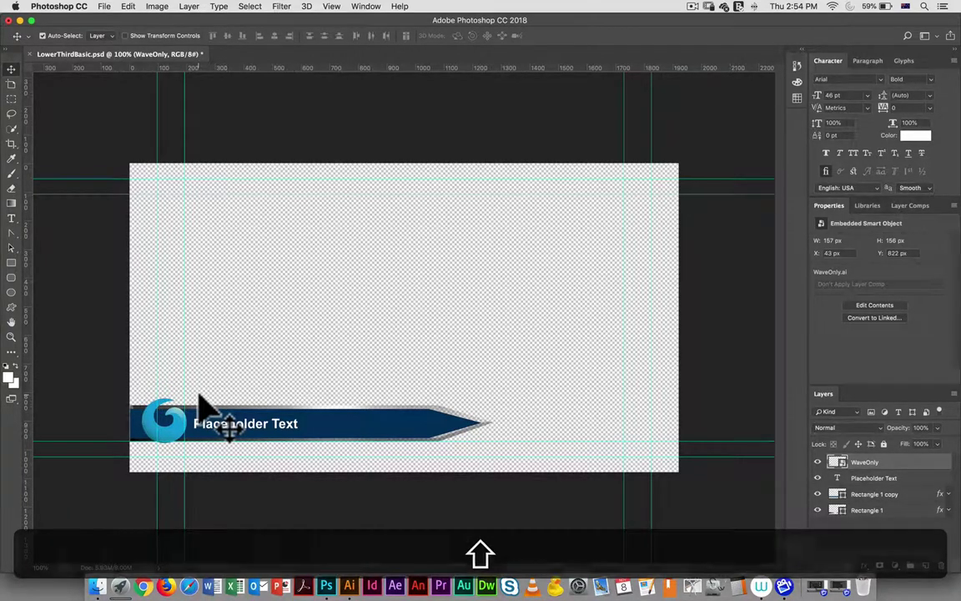
key("Down")
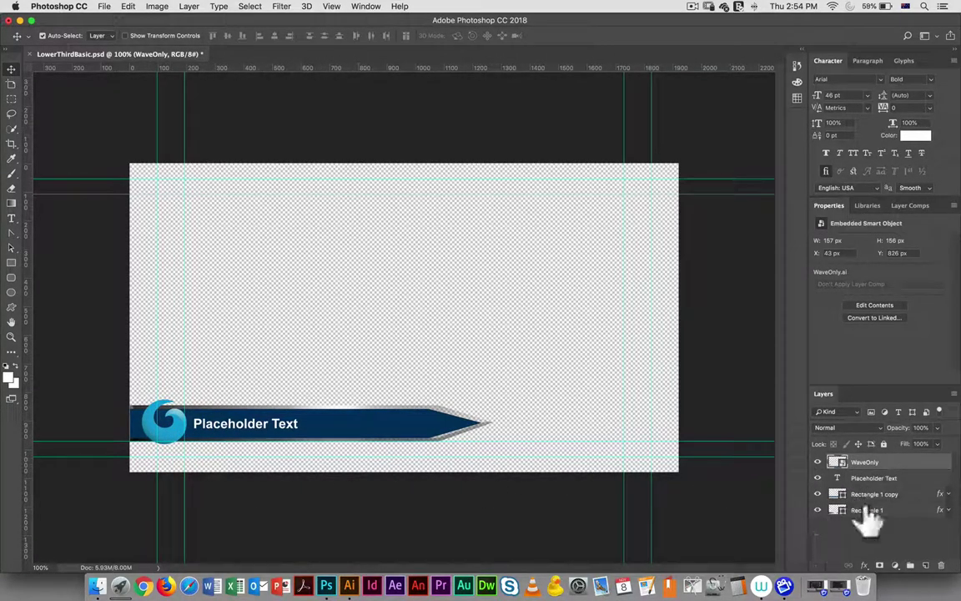
Give the wave logo a drop shadow: 9 px distance, 11% spread, 9 px size, 156° local angle.
left_click(865, 565)
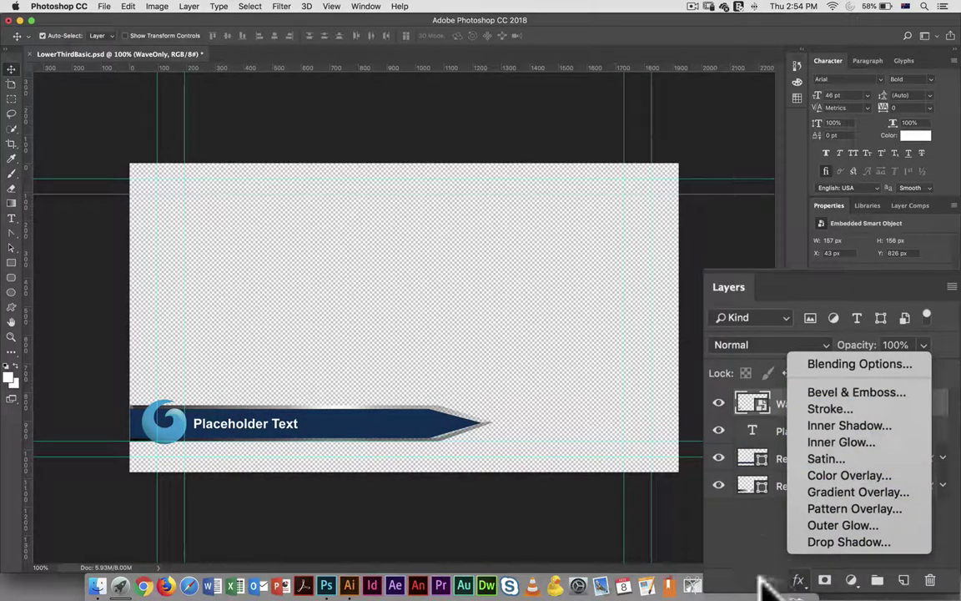
left_click(901, 540)
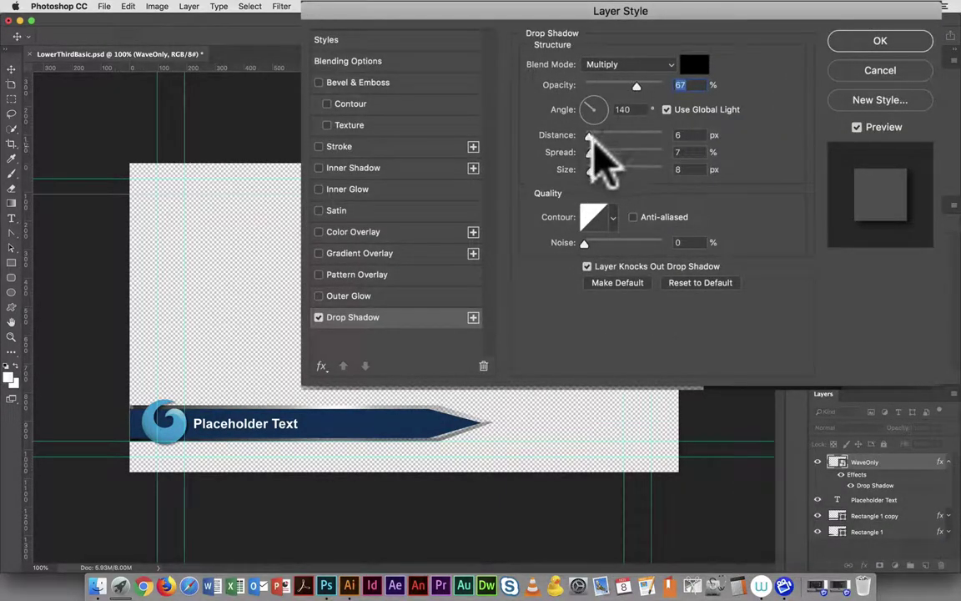
left_click(590, 168)
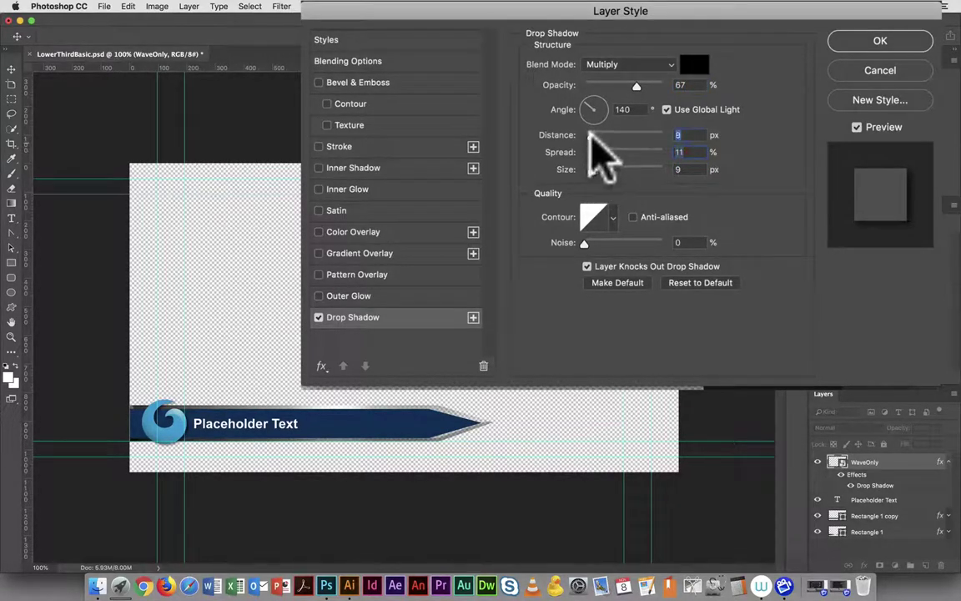
left_click(606, 117)
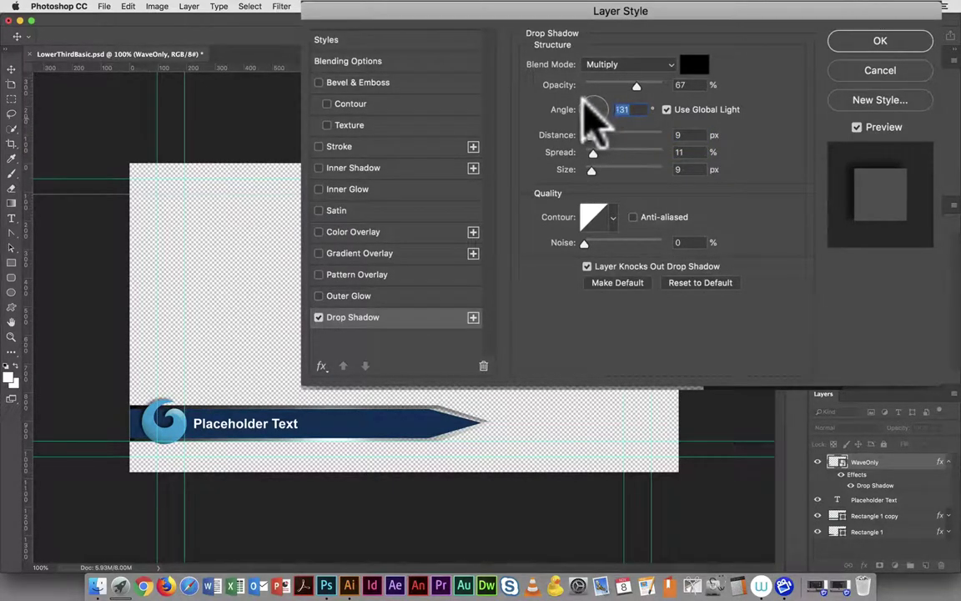
left_click(586, 104)
mouse_move(589, 105)
left_mouse_down()
mouse_move(602, 102)
mouse_move(584, 102)
mouse_move(587, 115)
mouse_move(605, 112)
mouse_move(602, 97)
mouse_move(584, 100)
left_mouse_up()
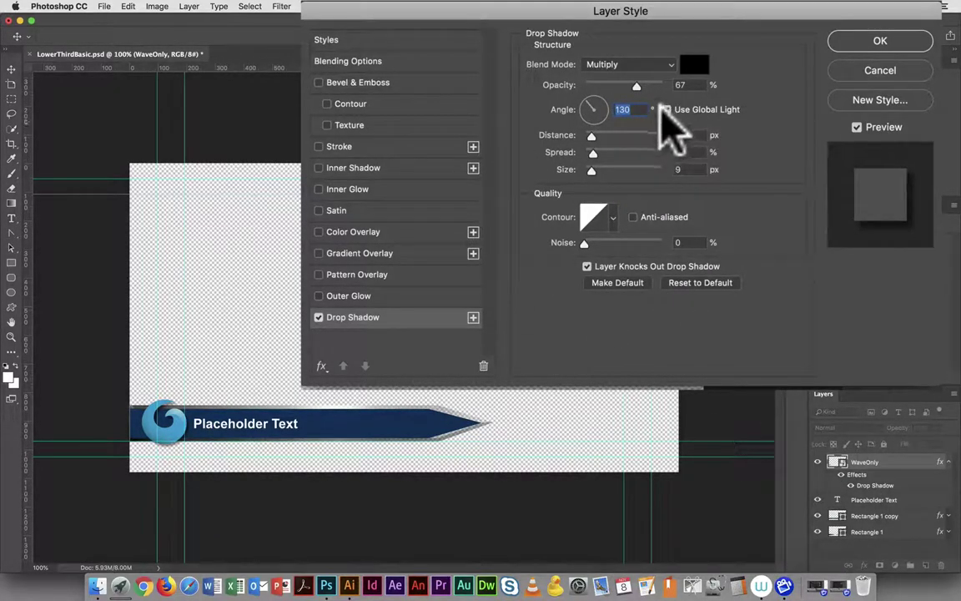
left_click(666, 109)
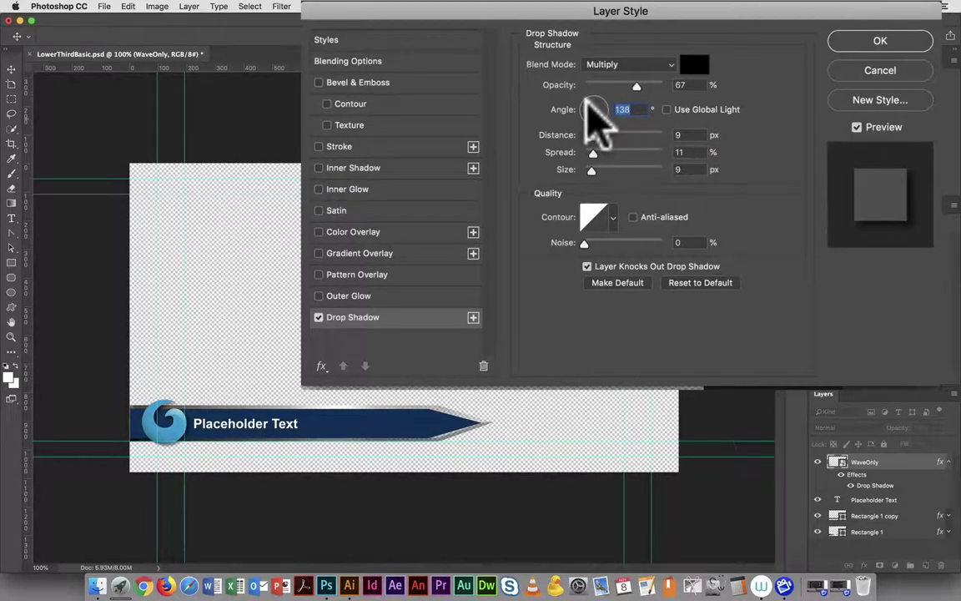
mouse_move(587, 100)
left_mouse_down()
mouse_move(624, 125)
mouse_move(672, 120)
mouse_move(592, 108)
mouse_move(586, 117)
mouse_move(597, 129)
mouse_move(607, 112)
mouse_move(592, 99)
mouse_move(581, 108)
mouse_move(596, 117)
left_mouse_up()
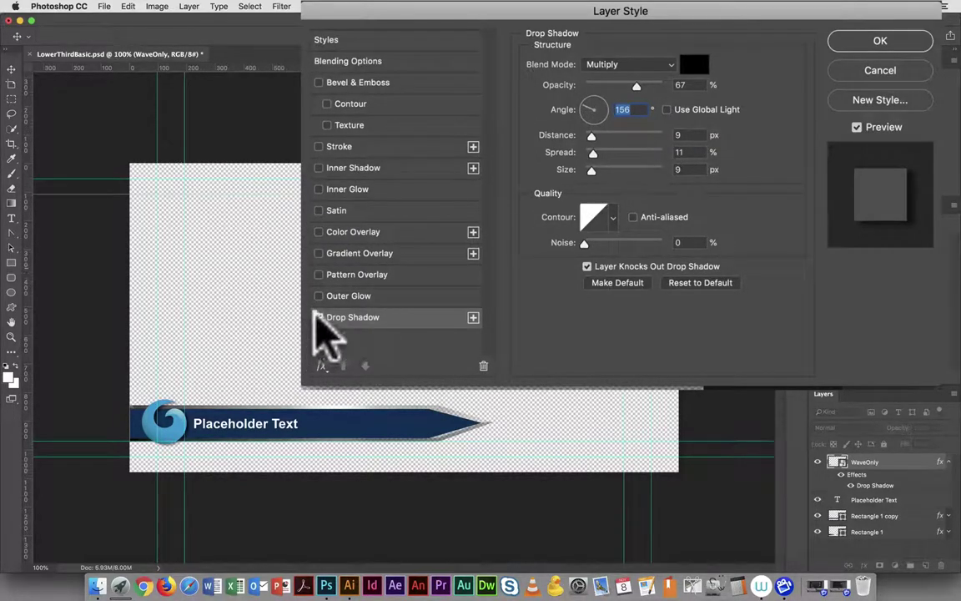
left_click(318, 317)
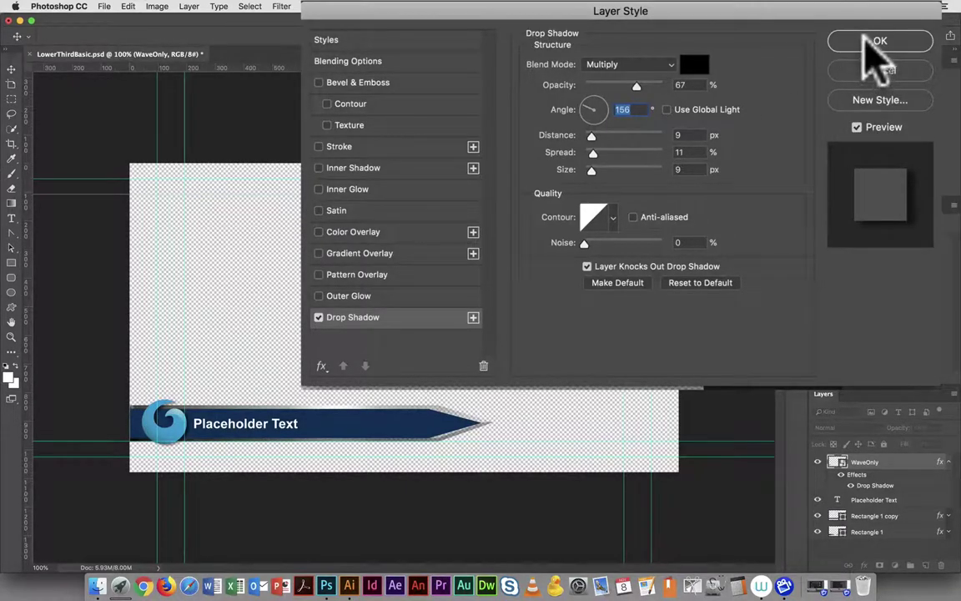
Add a 188% depth Bevel & Emboss and lower the drop shadow opacity to 42%.
left_click(318, 82)
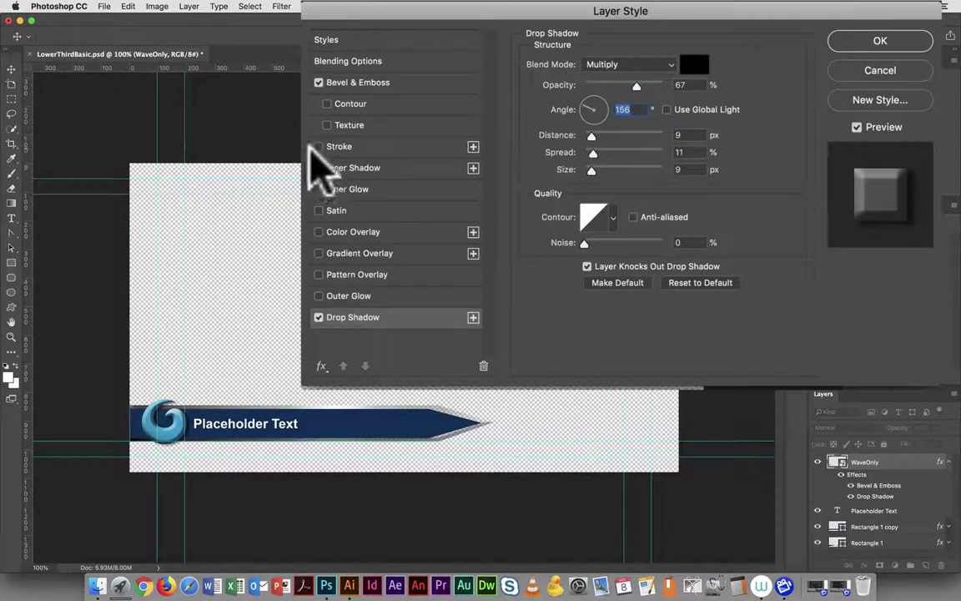
left_click_drag(637, 86, 616, 85)
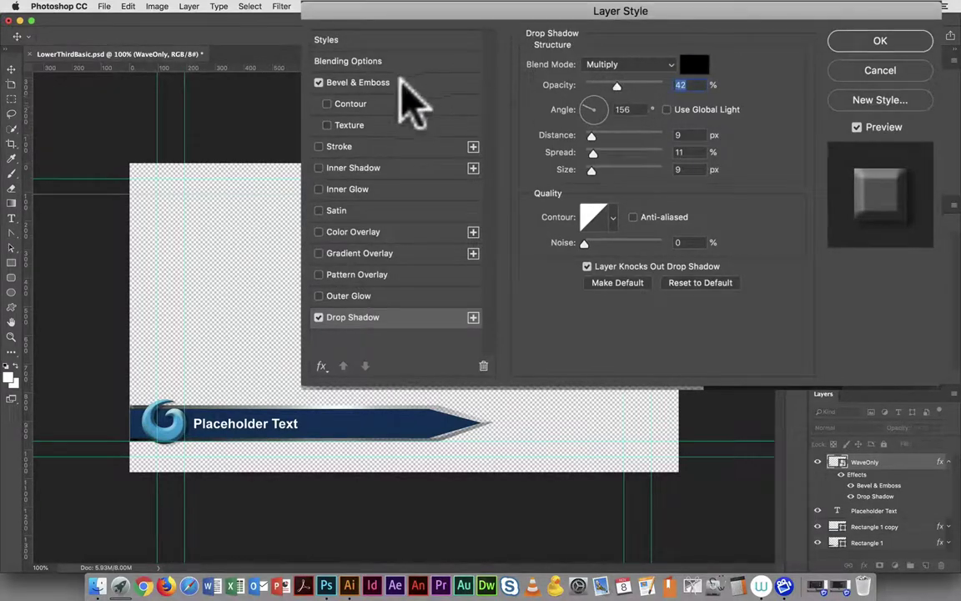
left_click(395, 84)
left_click_drag(635, 97, 612, 99)
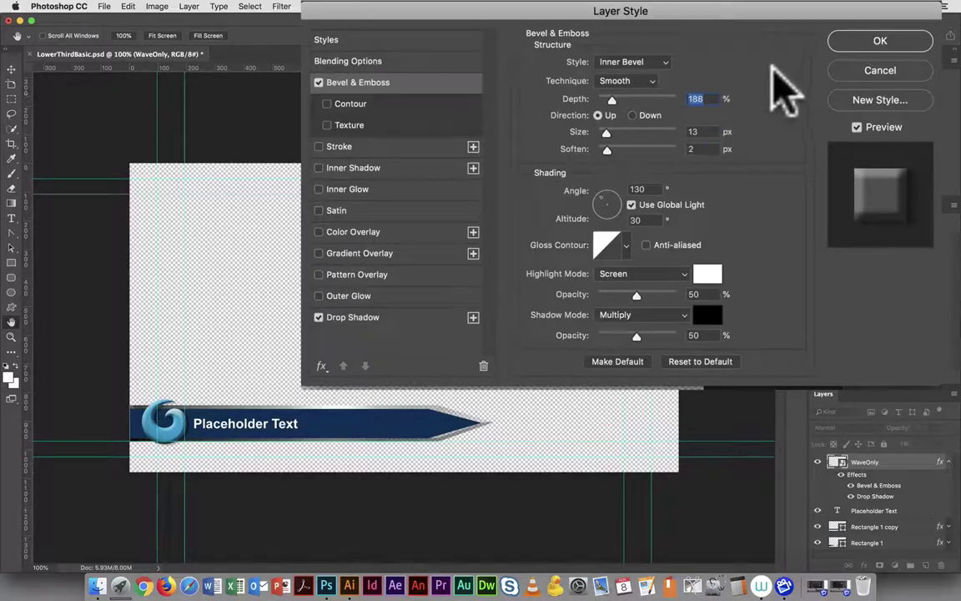
left_click(782, 77)
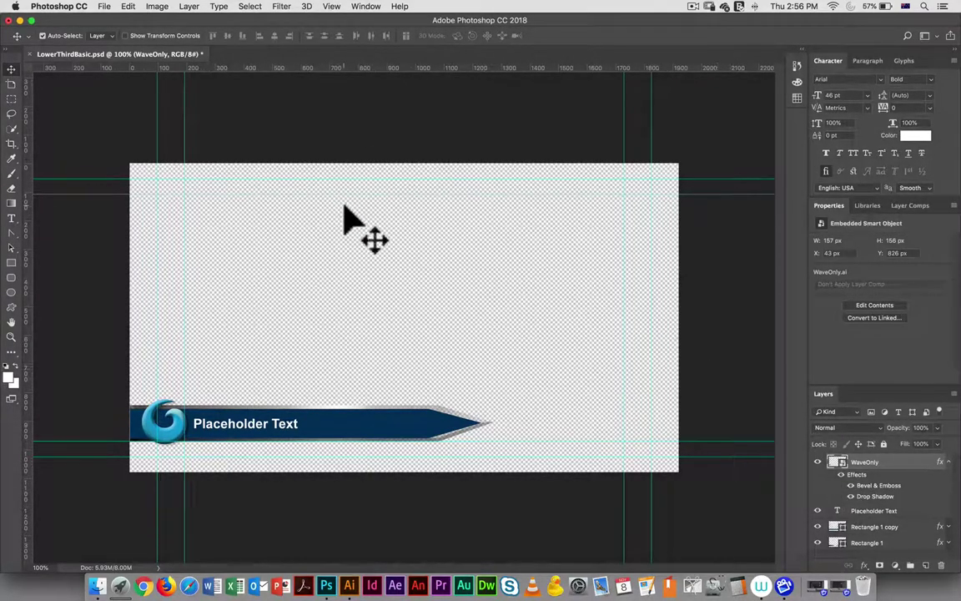
Save the design as LowerThirdLOGO.psd in the Logos folder, accepting the Photoshop format options.
left_click(127, 6)
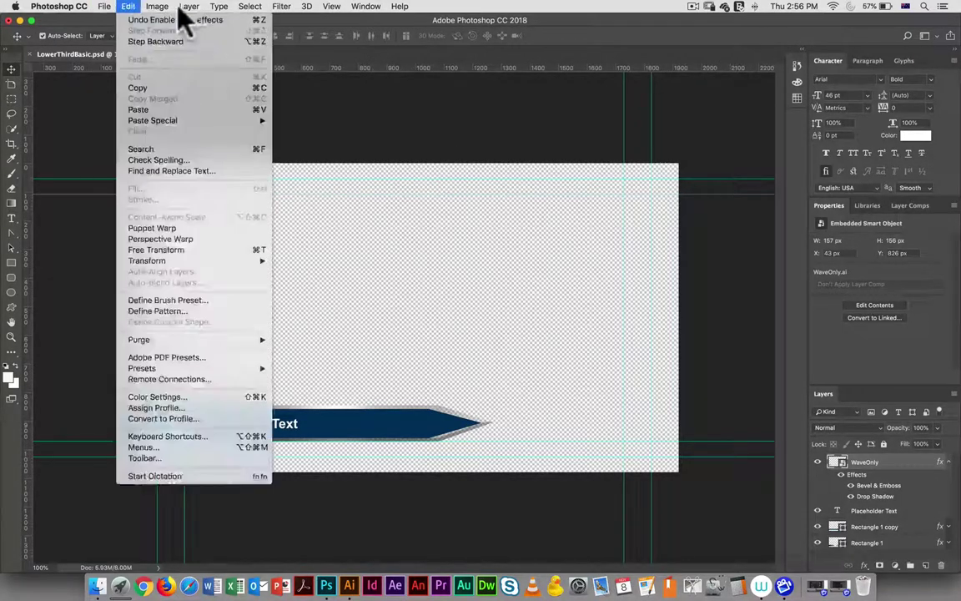
mouse_move(190, 9)
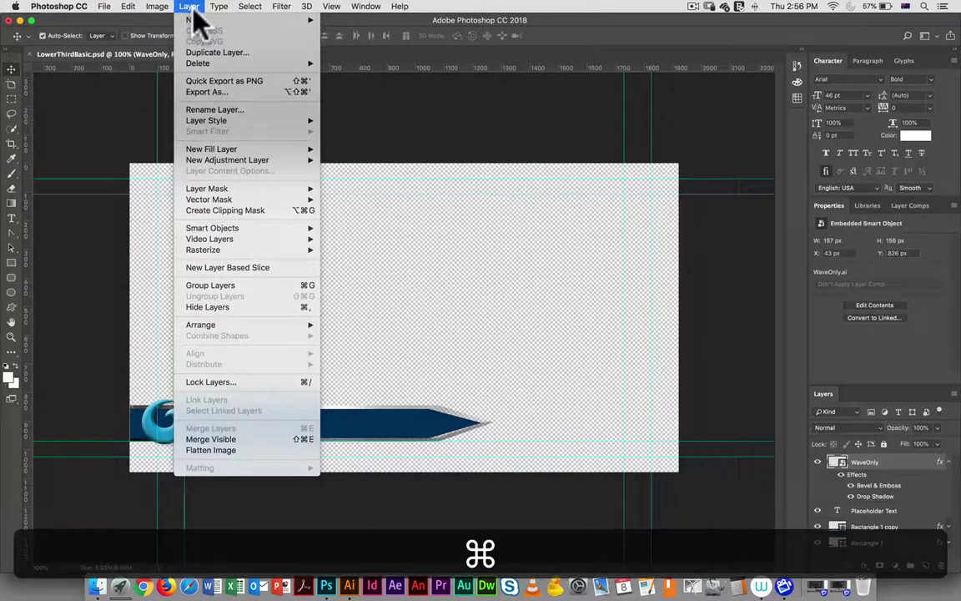
mouse_move(104, 7)
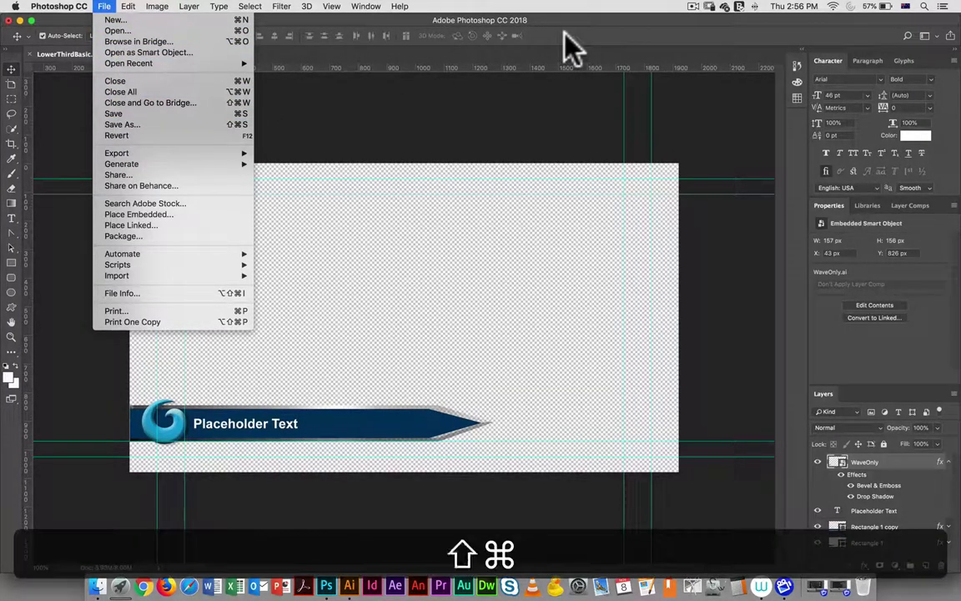
left_click(334, 42)
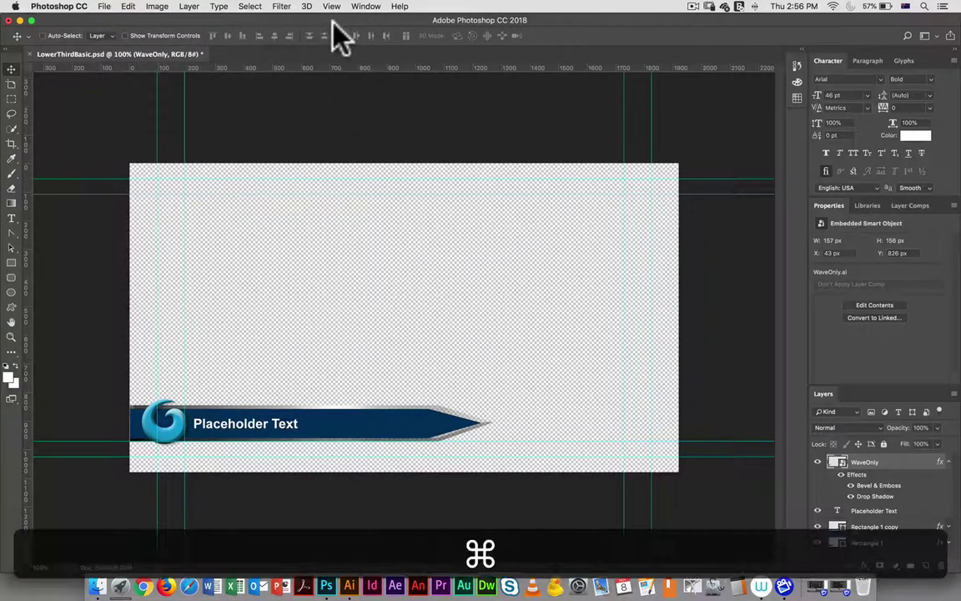
key("shift+super+s")
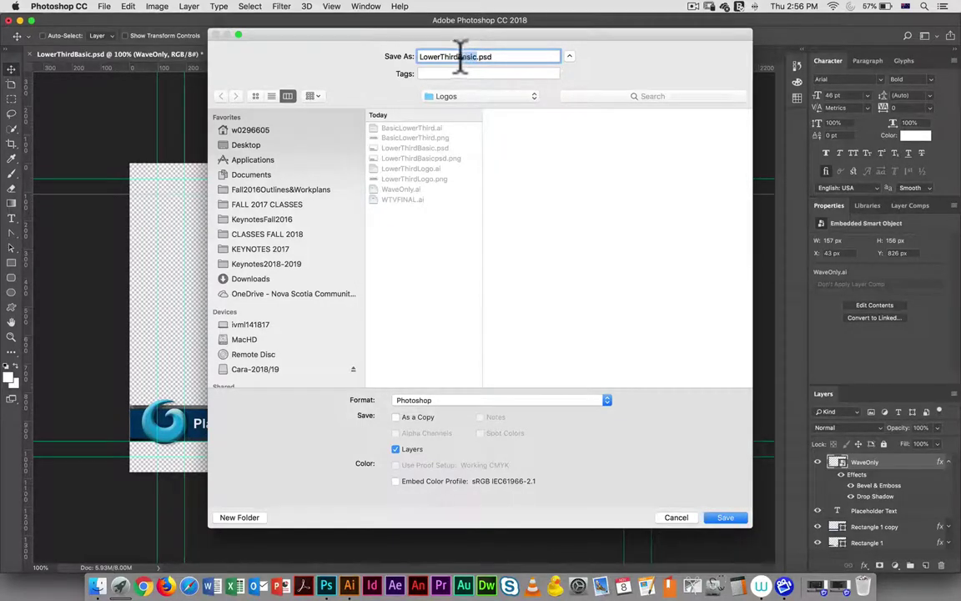
type("L")
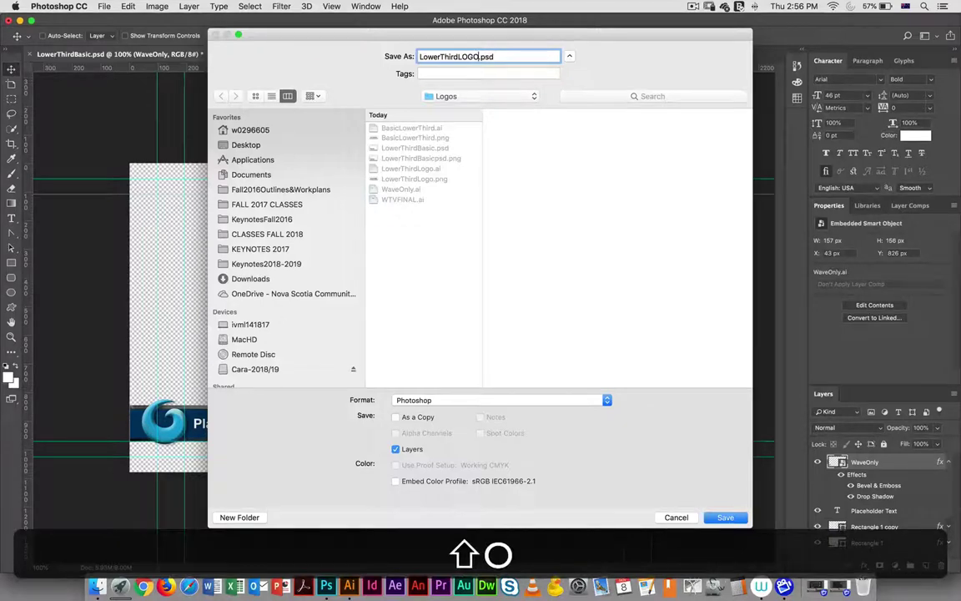
type("OGO")
key("shift+Return")
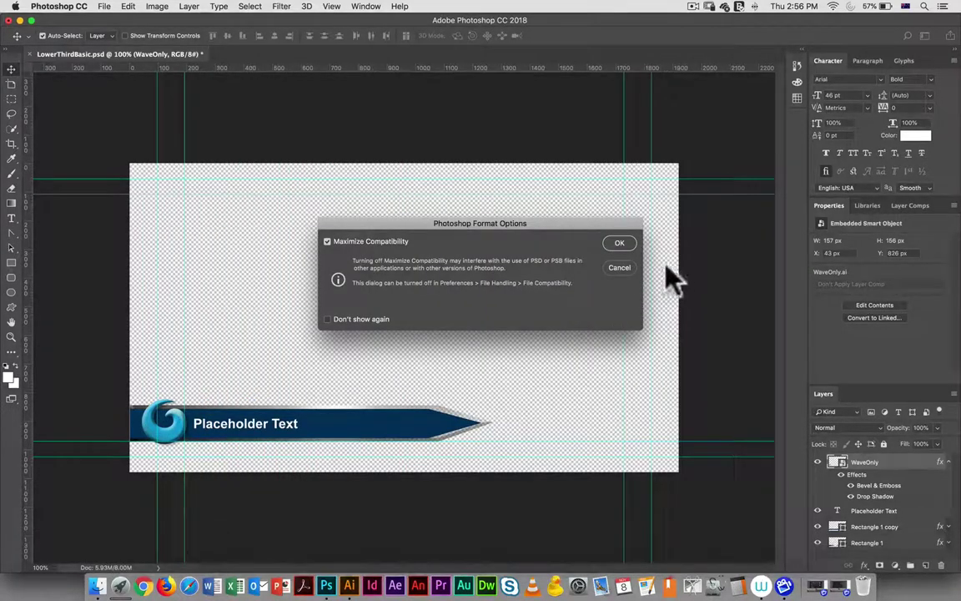
left_click(619, 242)
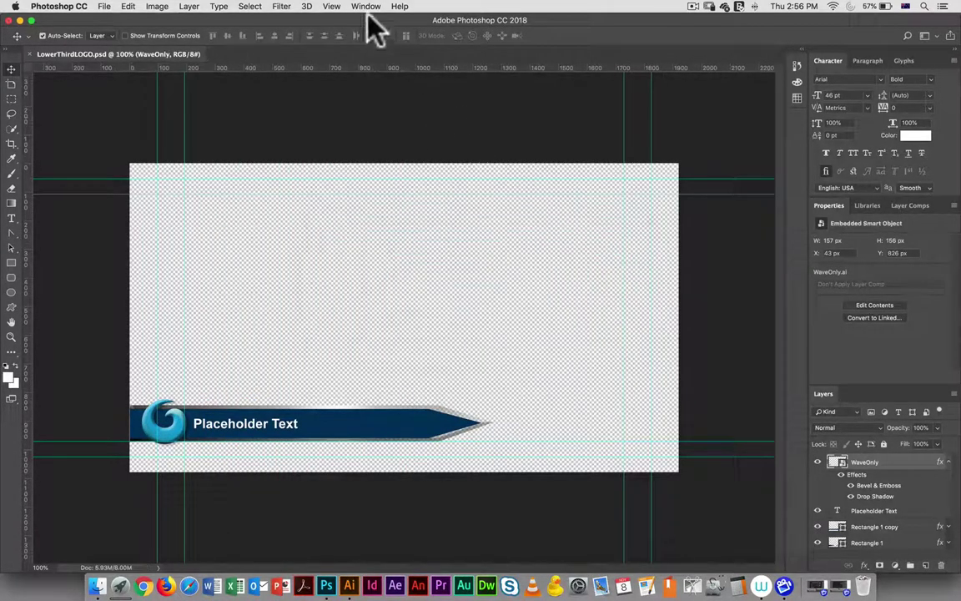
Export the logo banner as a transparent PNG named LowerThirdLOGOpsd.png via Export As.
left_click(104, 7)
mouse_move(190, 157)
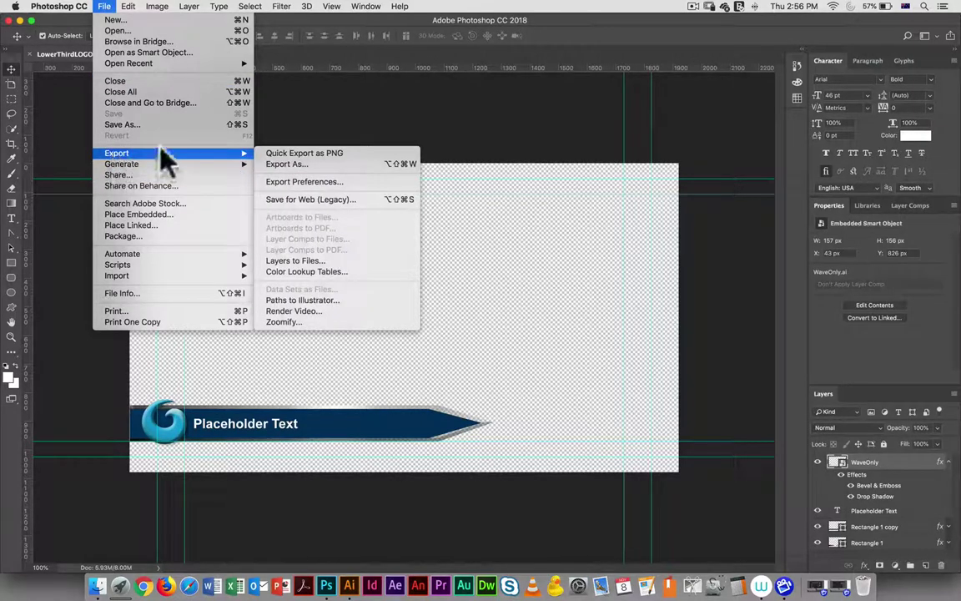
left_click(286, 165)
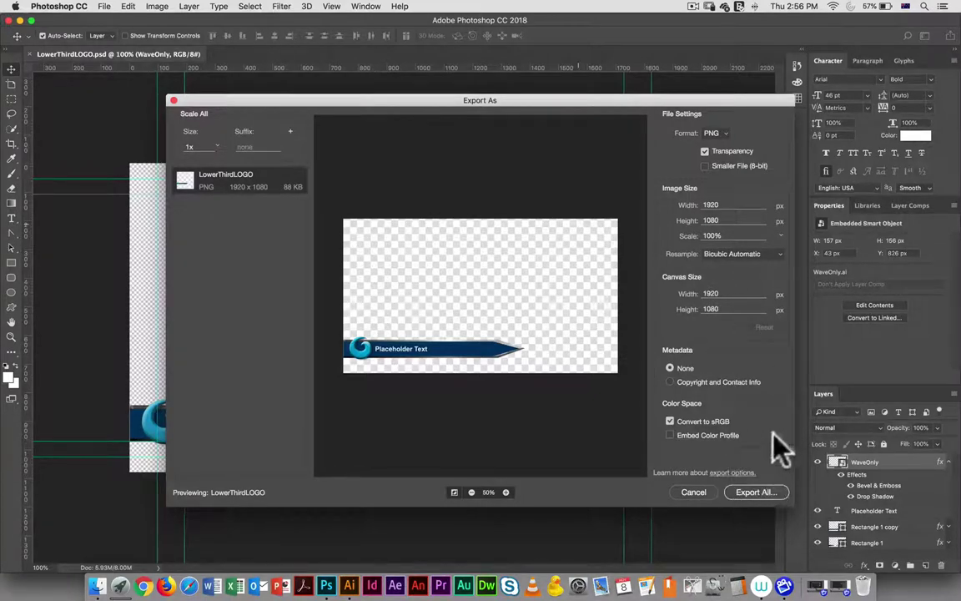
left_click(756, 493)
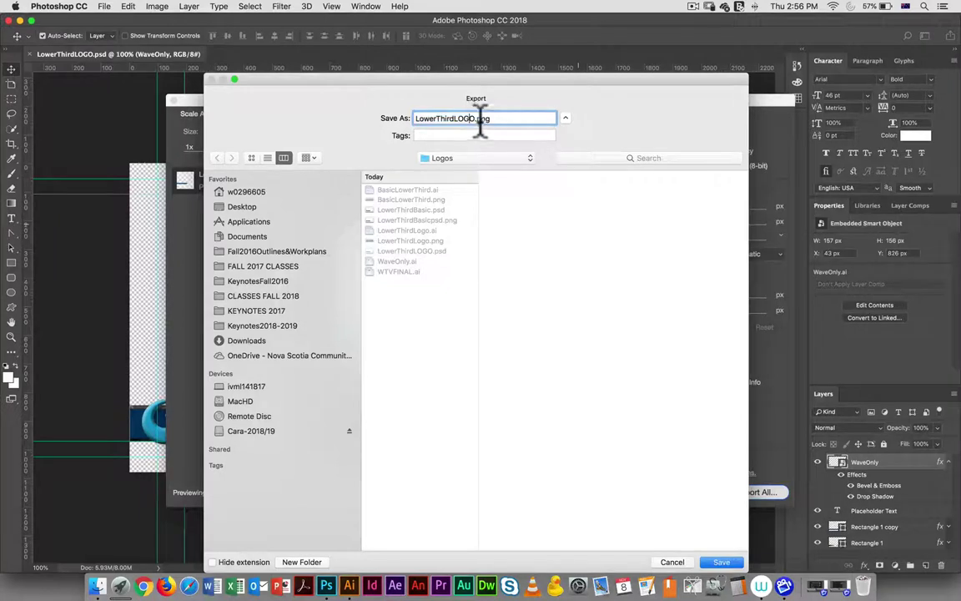
type("psd")
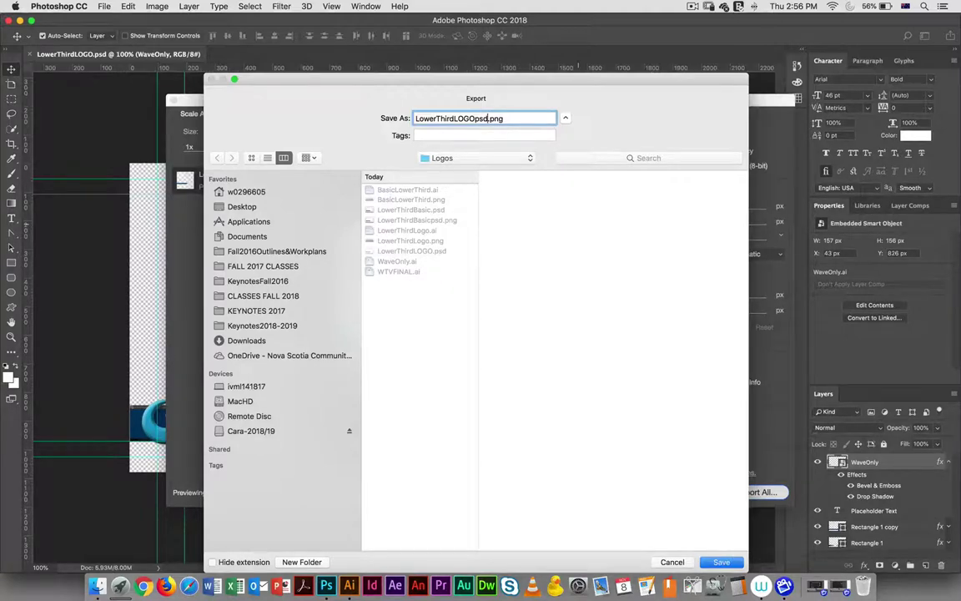
key("Return")
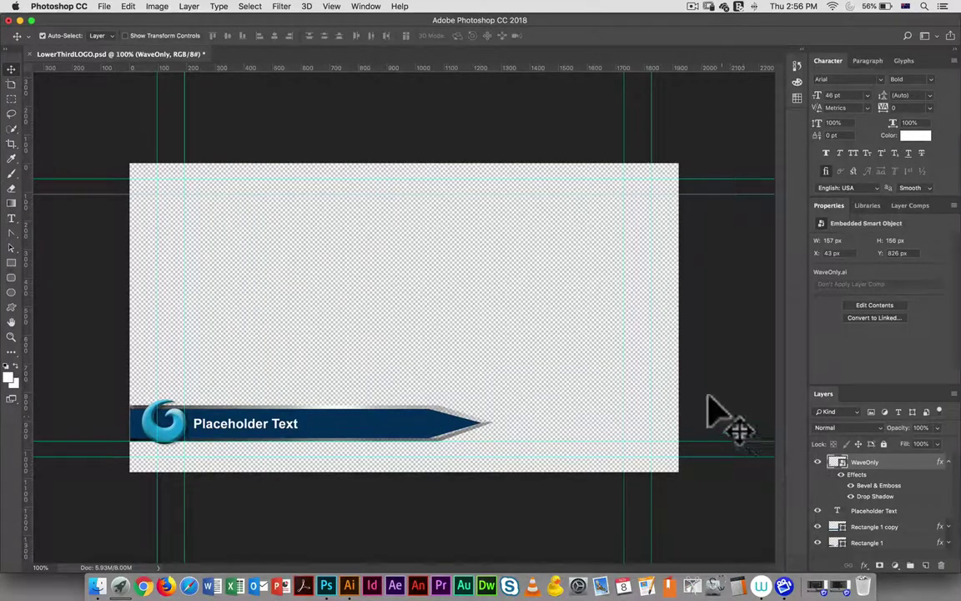